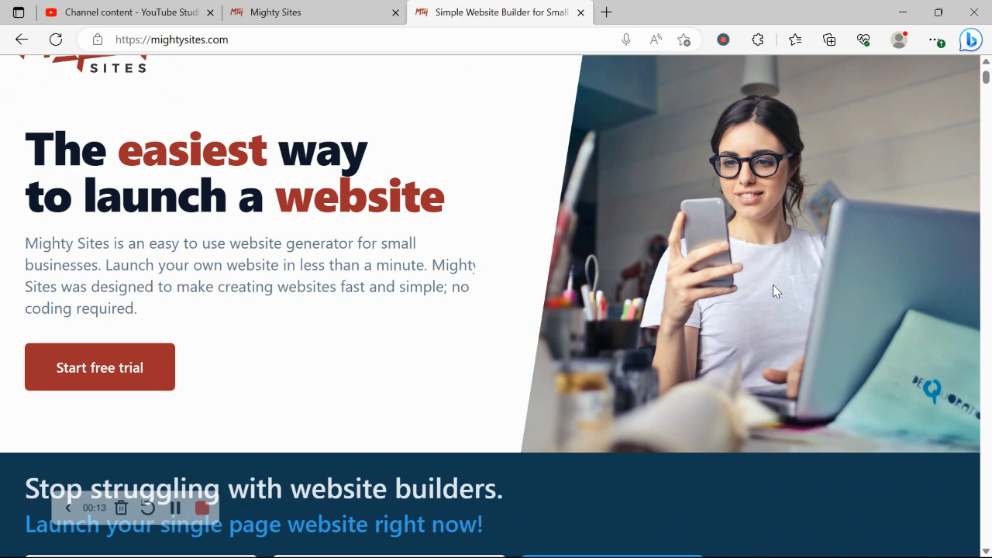
# - Scroll through the mightysites.com marketing homepage, then switch to the Mighty Sites site-builder tab
pyautogui.scroll(-3, 773, 290)
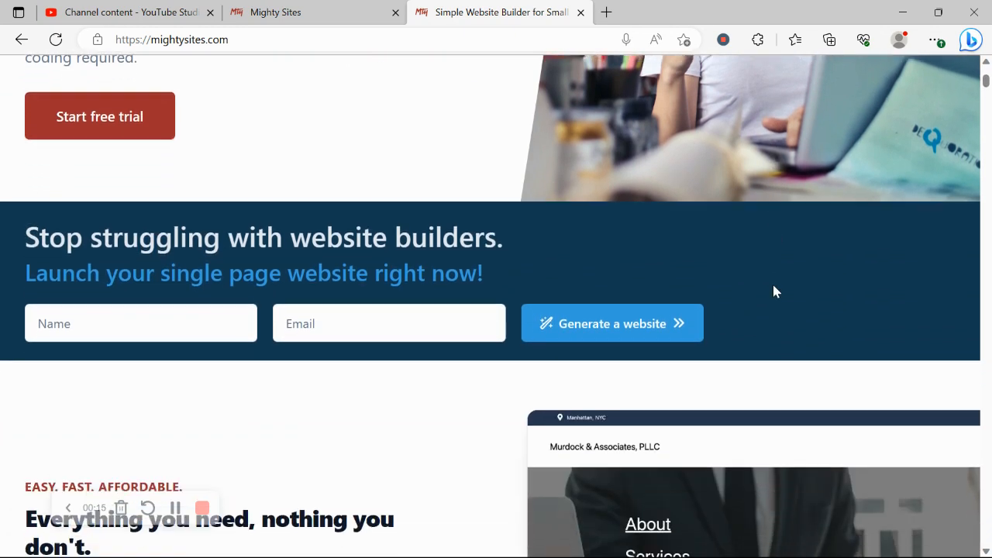
pyautogui.scroll(-2, 774, 291)
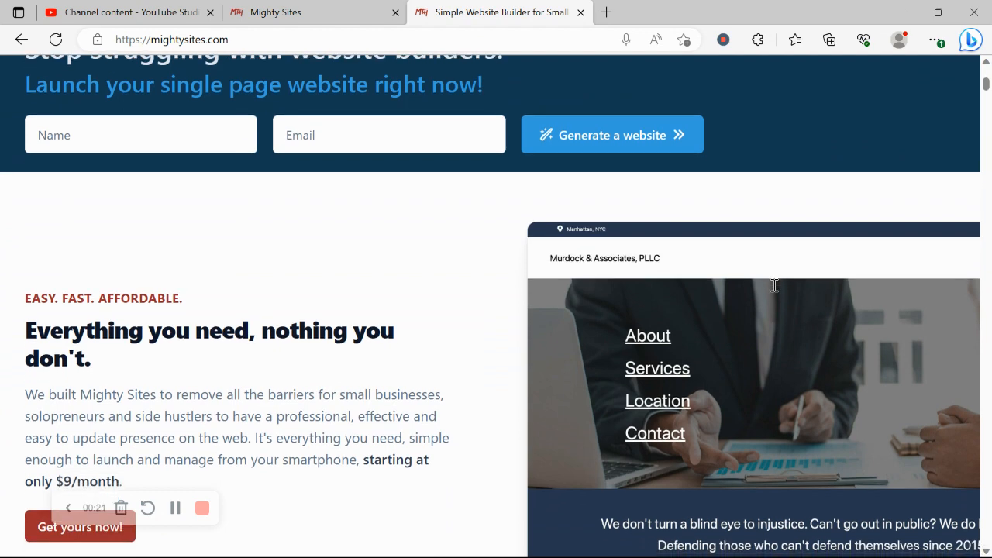
pyautogui.scroll(-2, 775, 285)
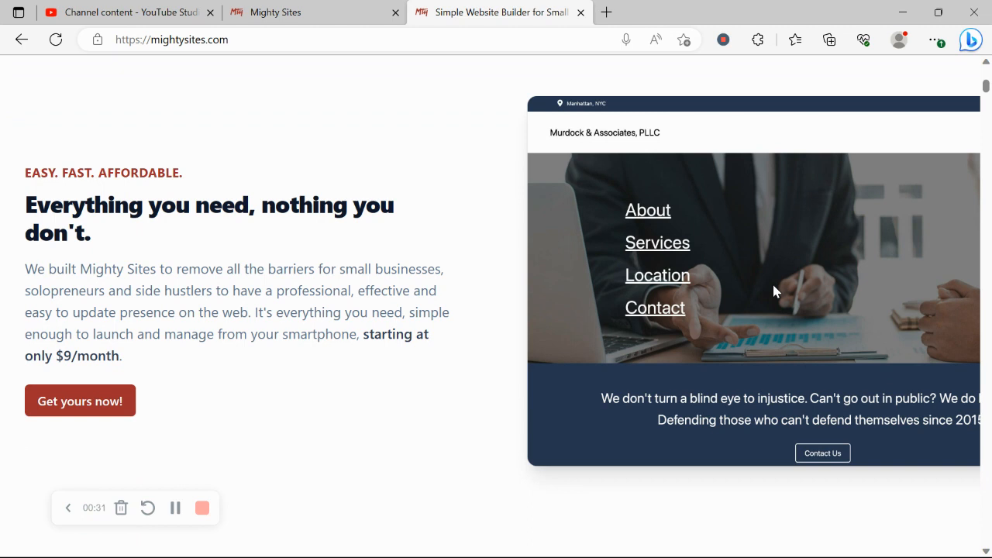
pyautogui.scroll(-1, 774, 291)
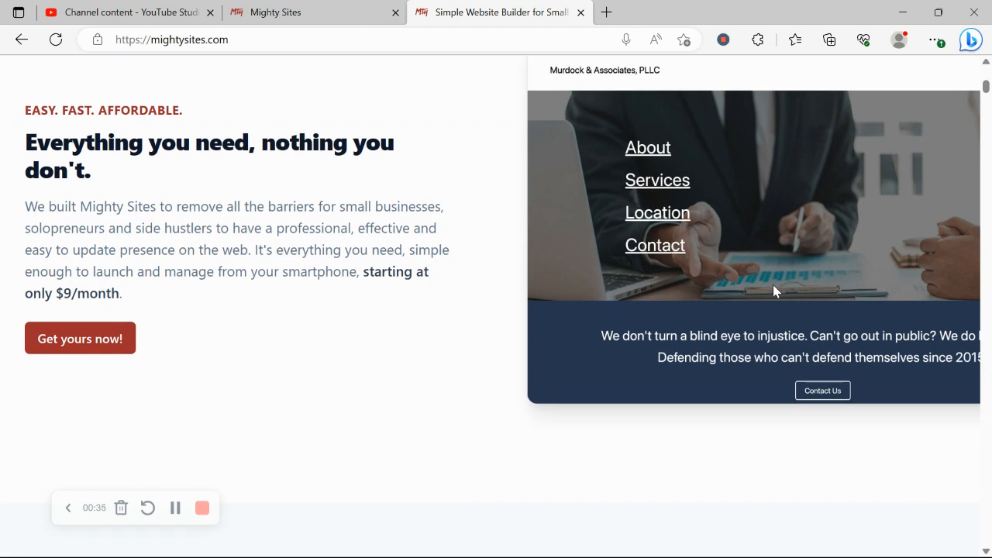
pyautogui.scroll(-5, 774, 291)
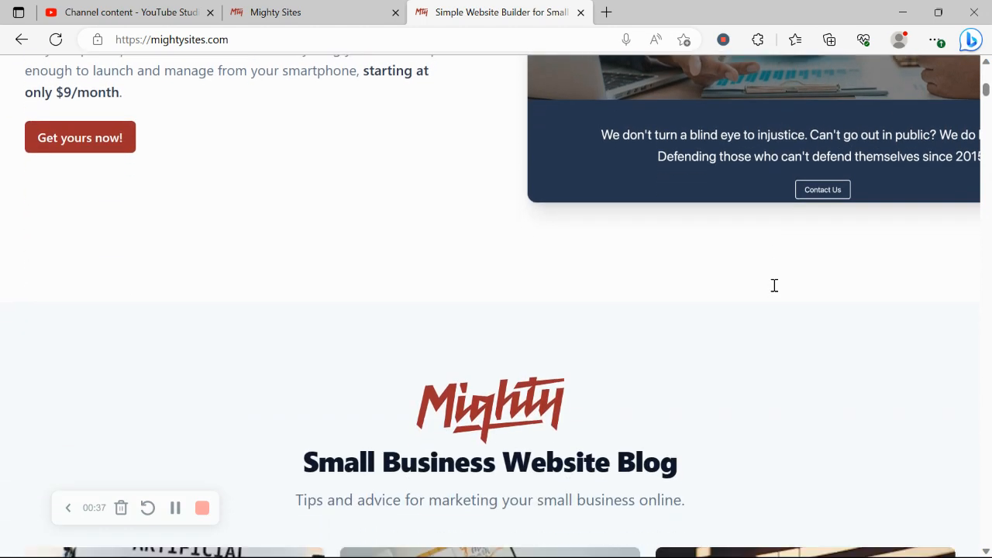
pyautogui.scroll(-6, 774, 291)
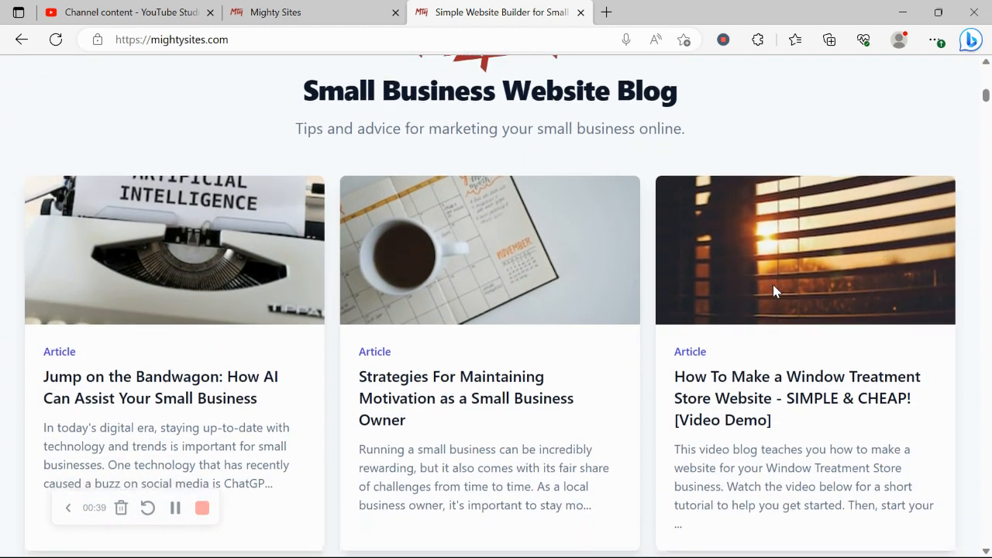
pyautogui.scroll(-5, 773, 289)
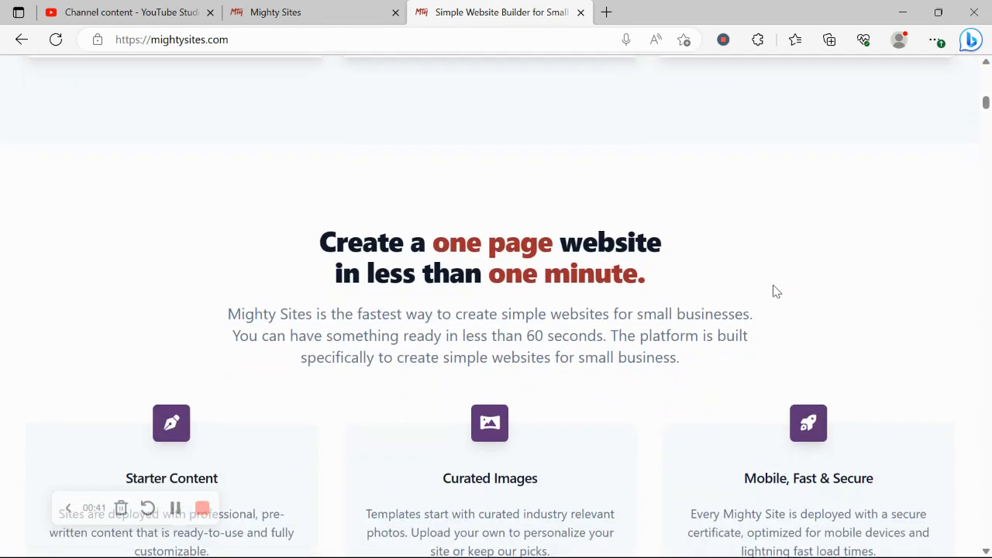
pyautogui.moveTo(317, 238); pyautogui.dragTo(676, 264)
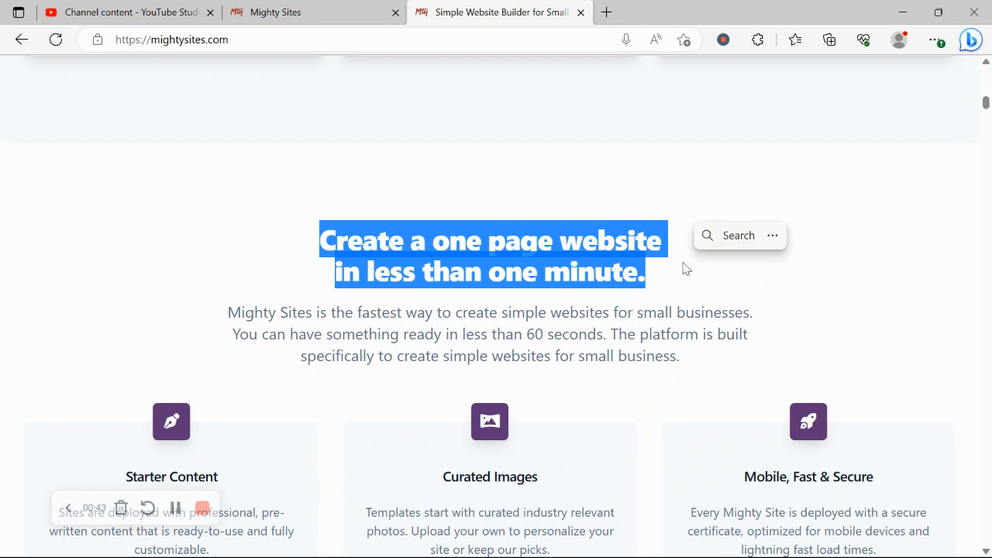
pyautogui.click(132, 362)
pyautogui.scroll(-5, 132, 362)
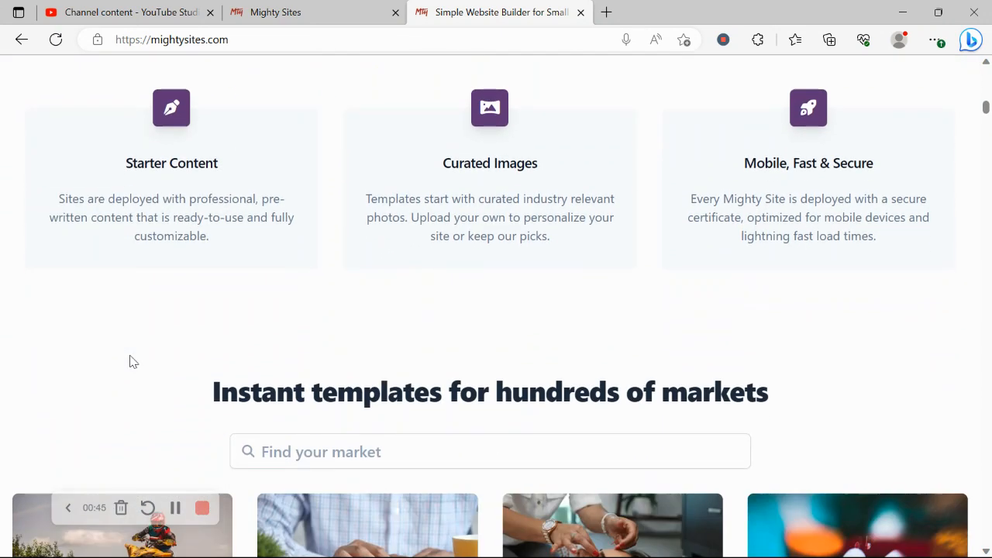
pyautogui.click(262, 6)
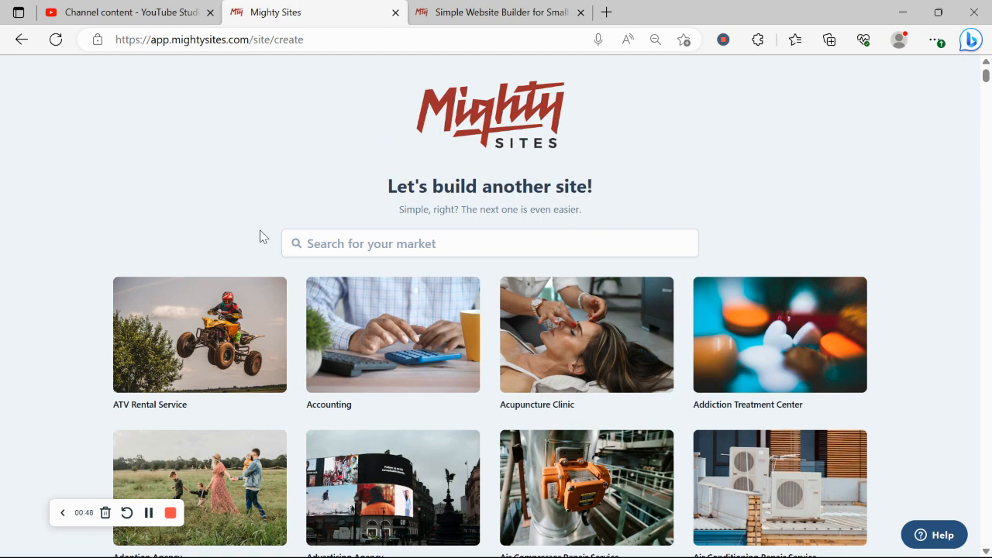
# - Search the market templates for 'lumb' and choose the Lumber Store market
pyautogui.click(304, 252)
pyautogui.click(183, 188)
pyautogui.scroll(-3, 183, 189)
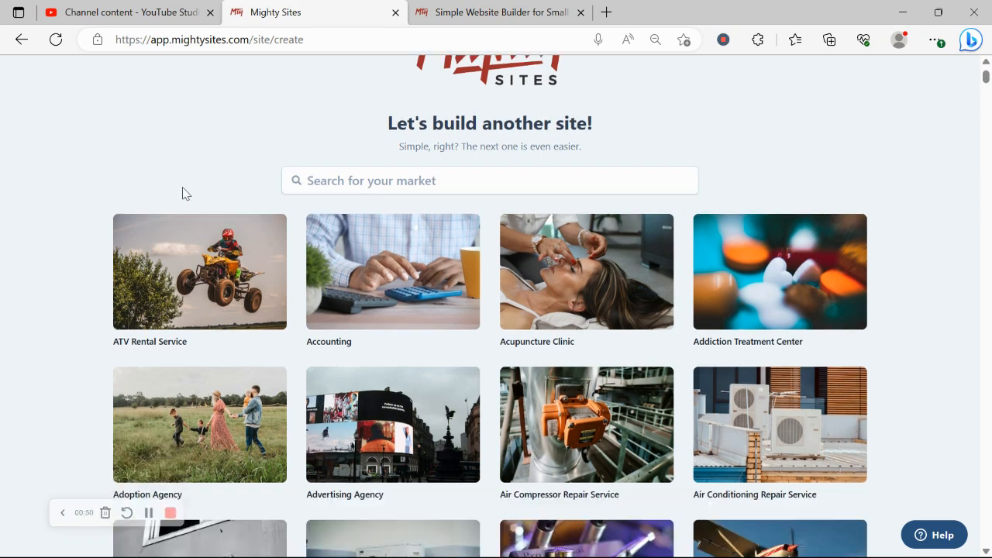
pyautogui.scroll(-5, 183, 194)
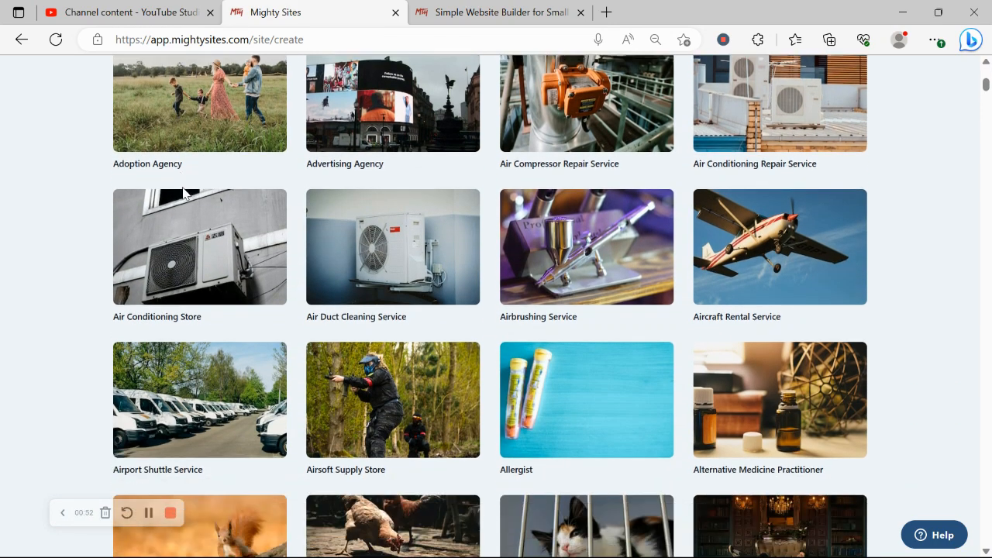
pyautogui.scroll(-2, 183, 194)
pyautogui.scroll(9, 183, 194)
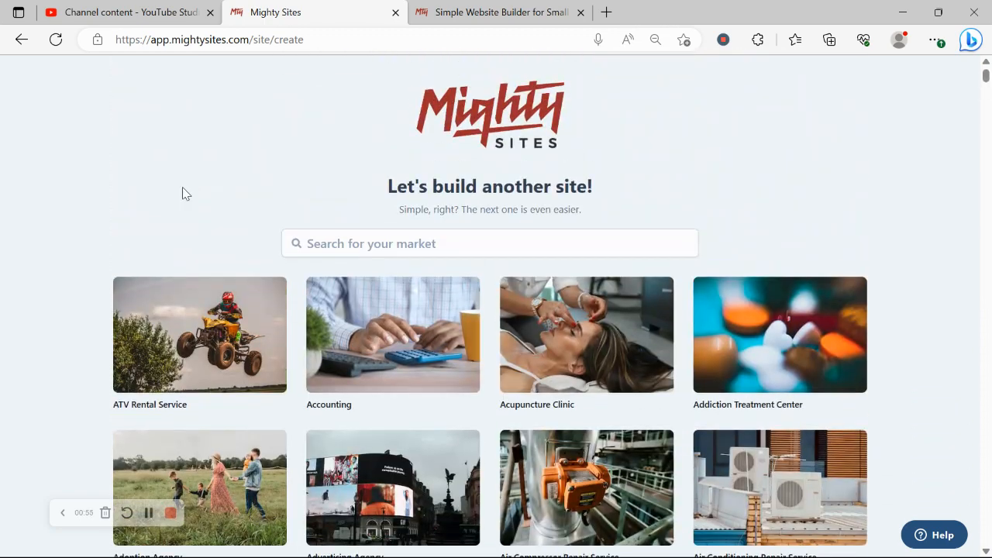
pyautogui.click(329, 250)
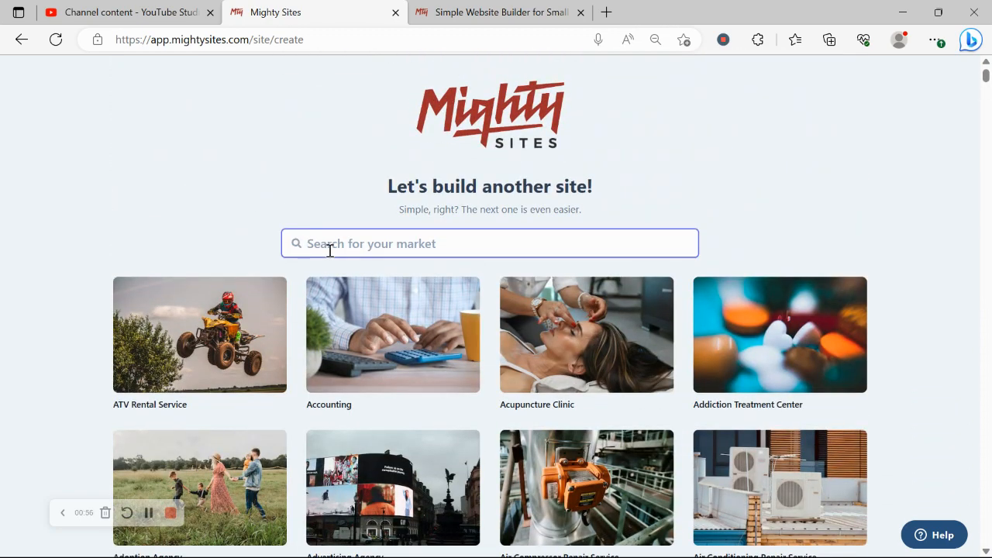
pyautogui.write('lumb')
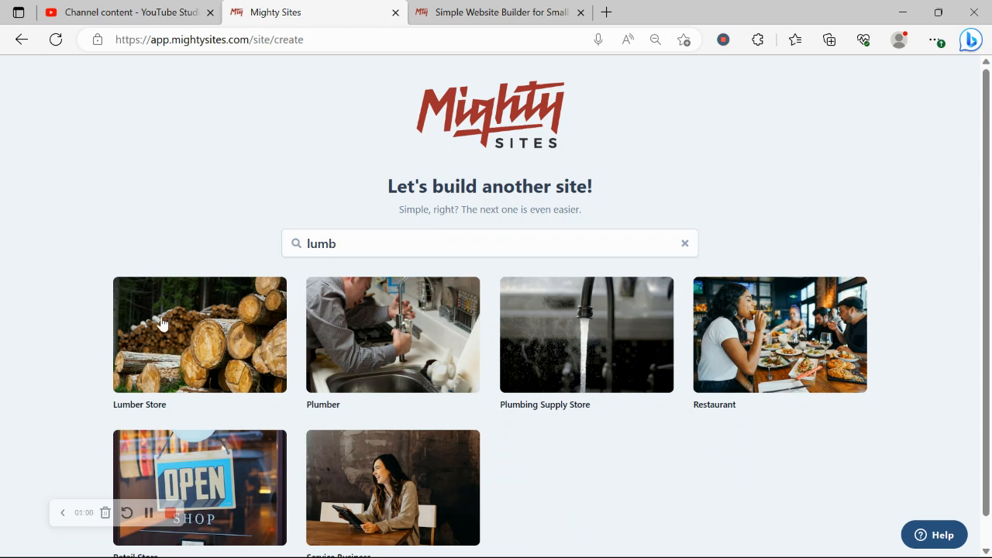
pyautogui.click(162, 324)
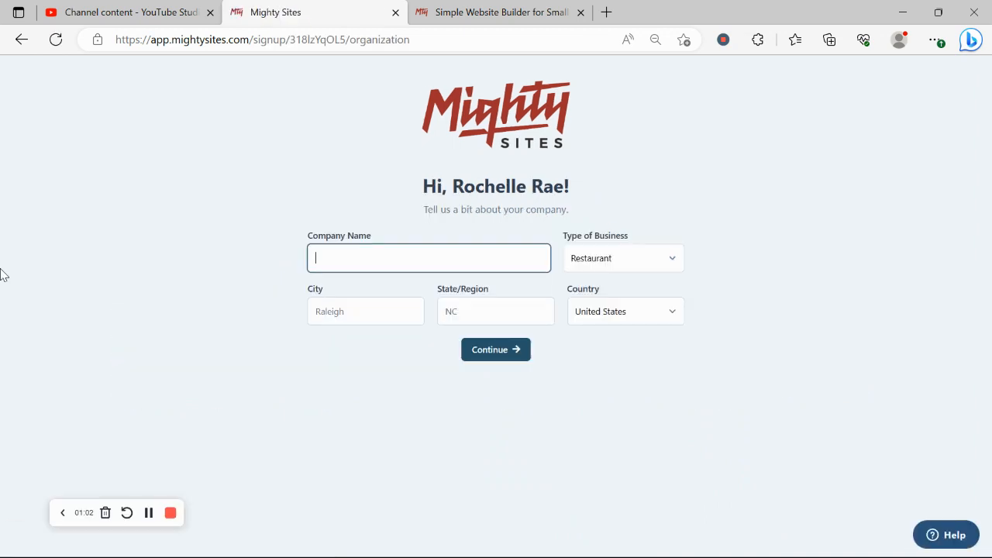
# - Enter the company name Rochelle's Lumber Yard
pyautogui.write('Roc')
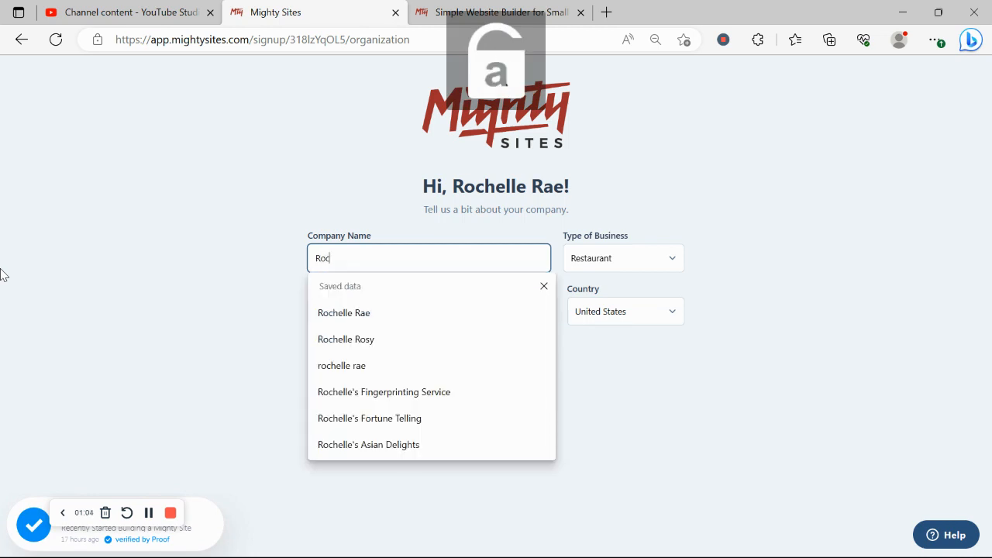
pyautogui.write("helle's ")
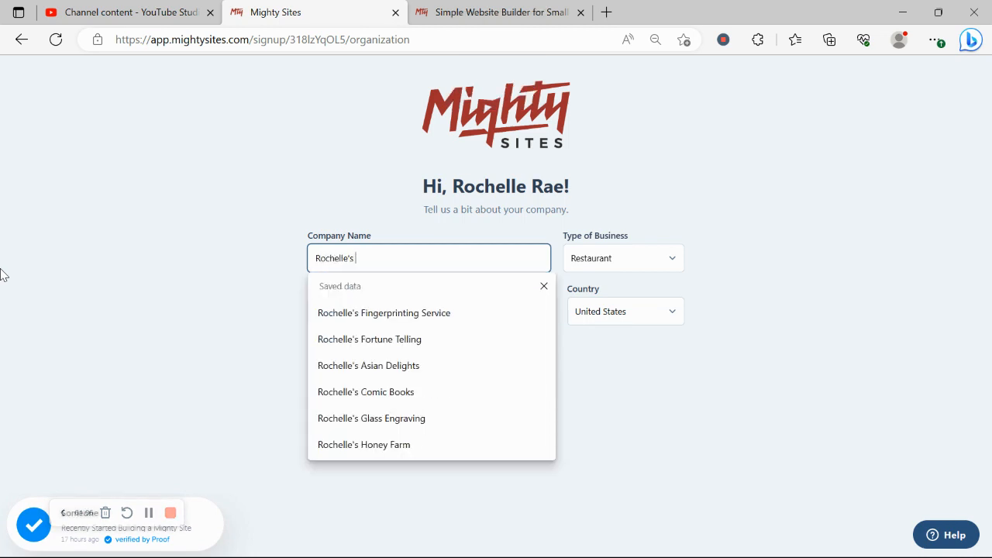
pyautogui.write('LAUM')
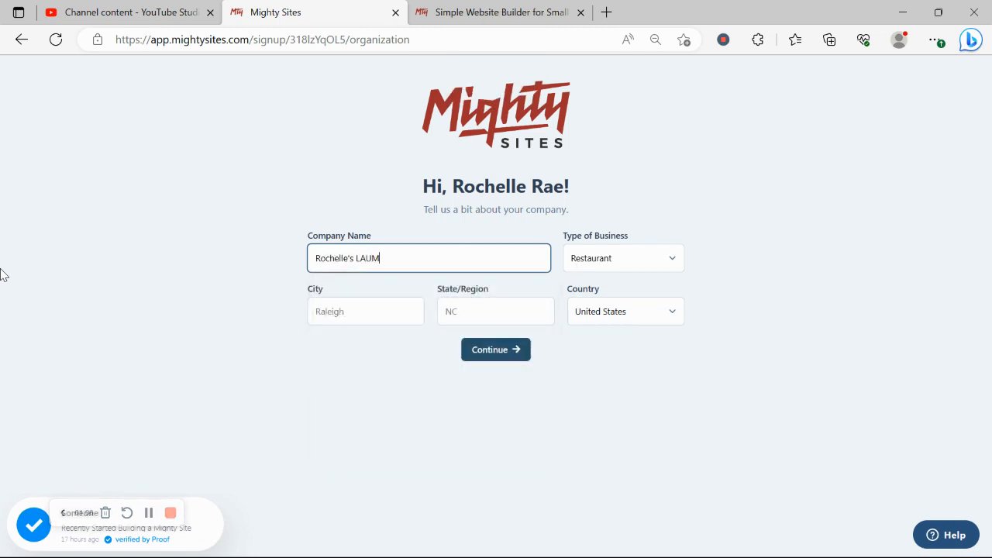
pyautogui.press('BackSpace')
pyautogui.press('BackSpace')
pyautogui.press('BackSpace')
pyautogui.write('umv')
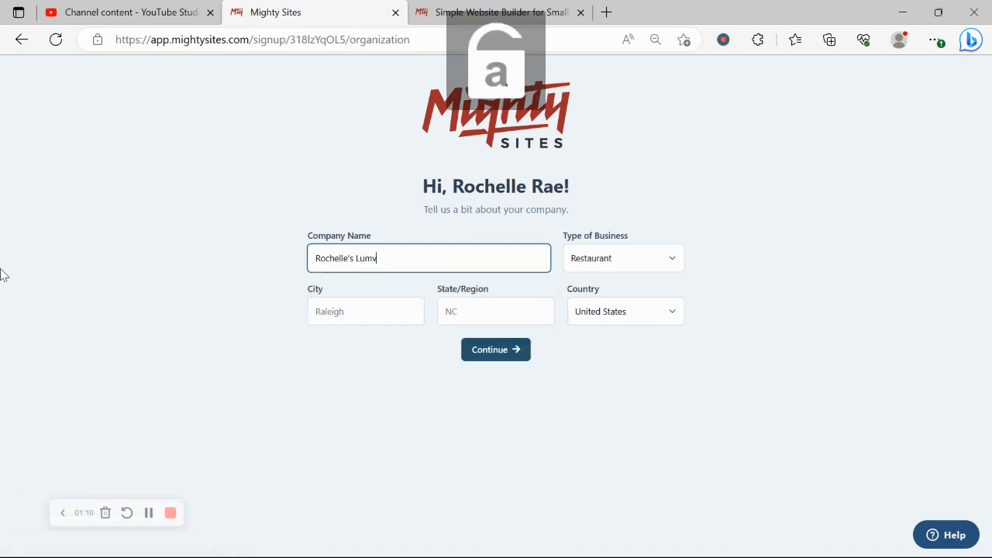
pyautogui.press('BackSpace')
pyautogui.write('ber')
pyautogui.press('capslock')
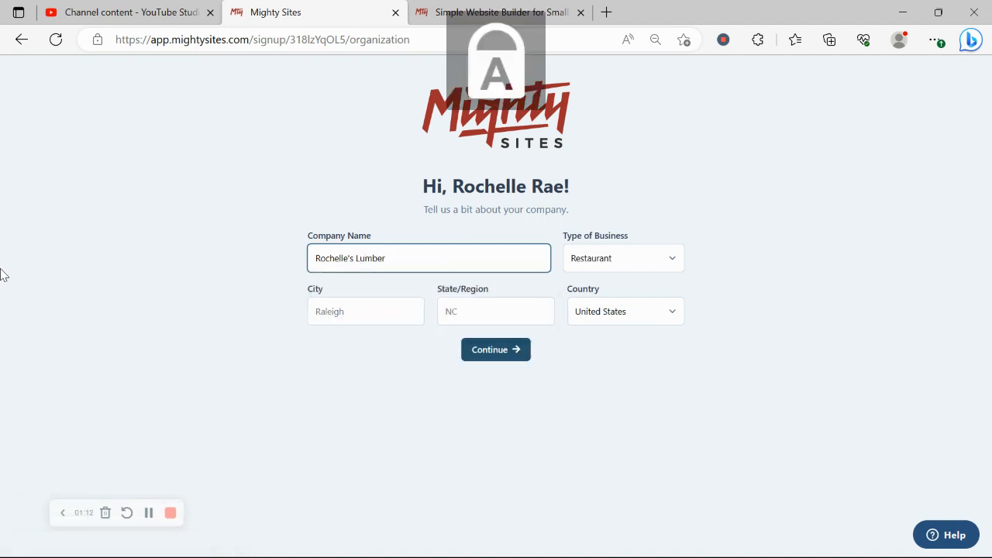
pyautogui.write('Y')
pyautogui.press('capslock')
pyautogui.write('ard')
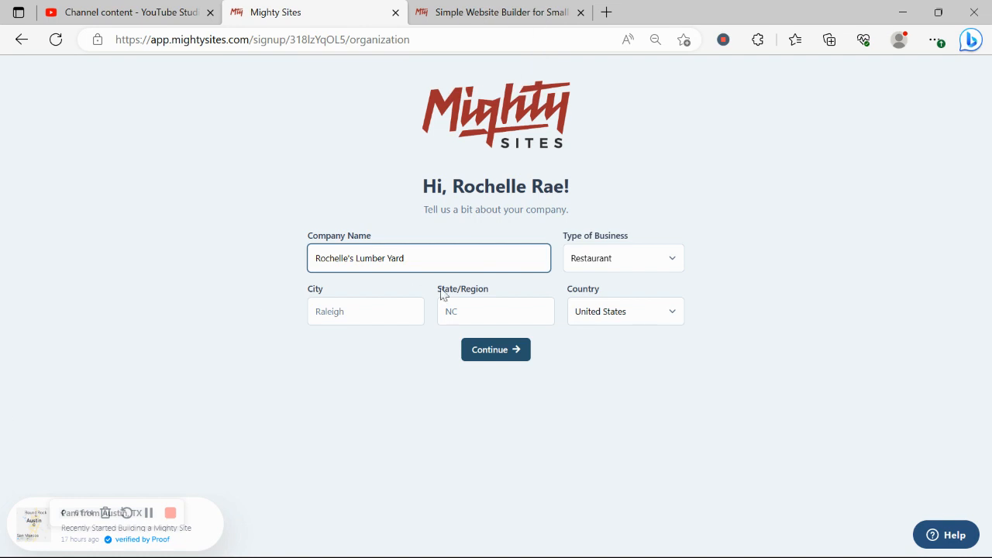
# - Fill in the city as Denver and the state as Colorado
pyautogui.click(356, 317)
pyautogui.press('capslock')
pyautogui.write('D')
pyautogui.press('capslock')
pyautogui.write('e')
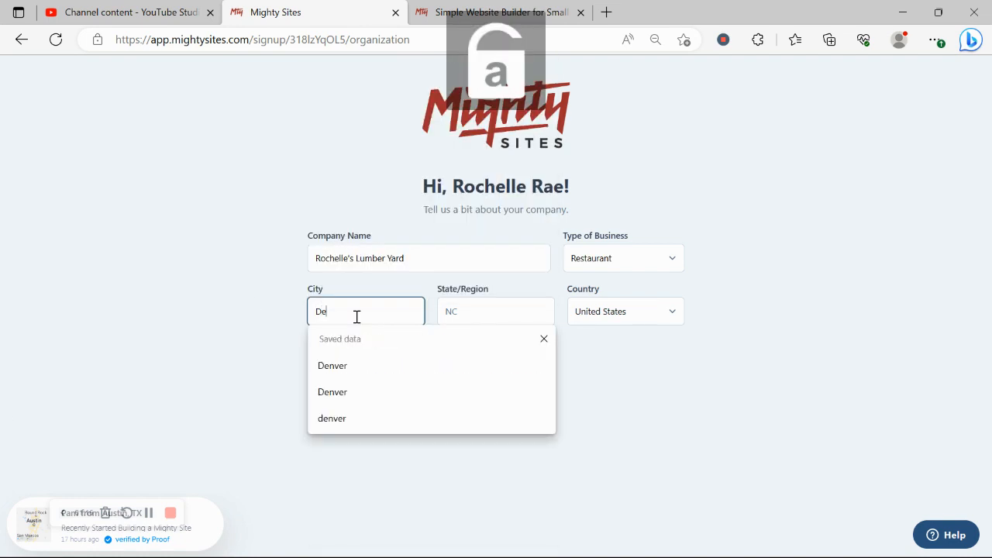
pyautogui.write('nver')
pyautogui.click(462, 317)
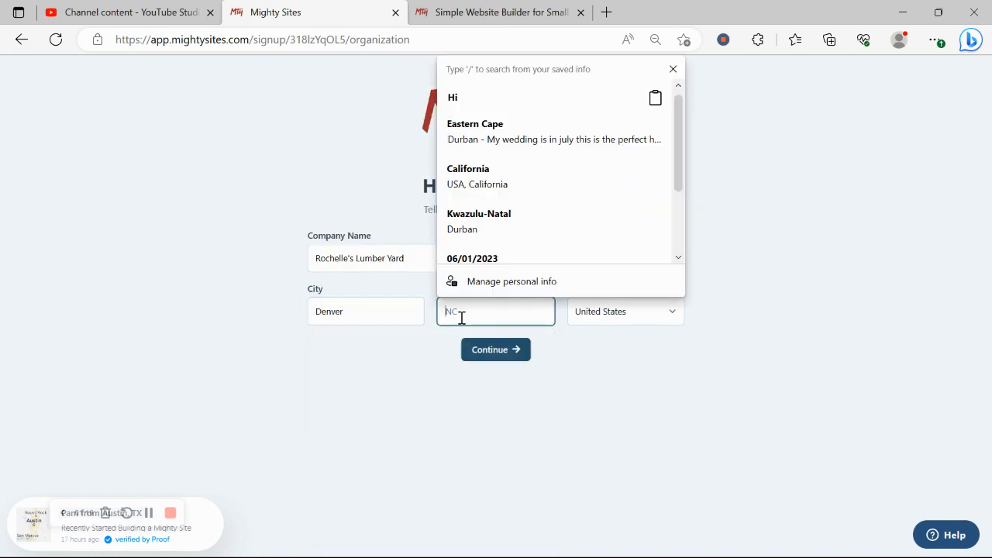
pyautogui.press('capslock')
pyautogui.write('C')
pyautogui.press('capslock')
pyautogui.write('olorado')
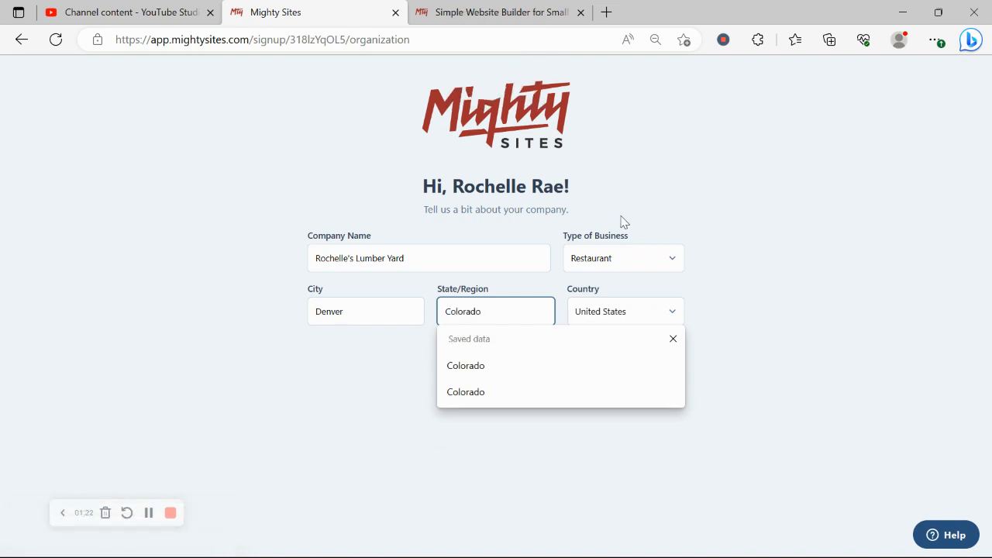
# - Set the business type to Service and submit the company details
pyautogui.click(621, 249)
pyautogui.click(629, 308)
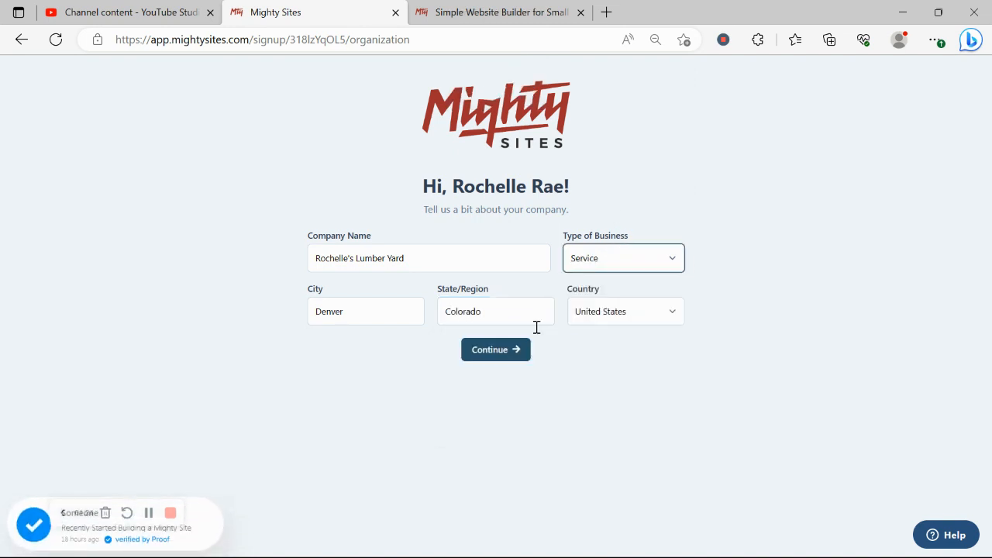
pyautogui.click(514, 350)
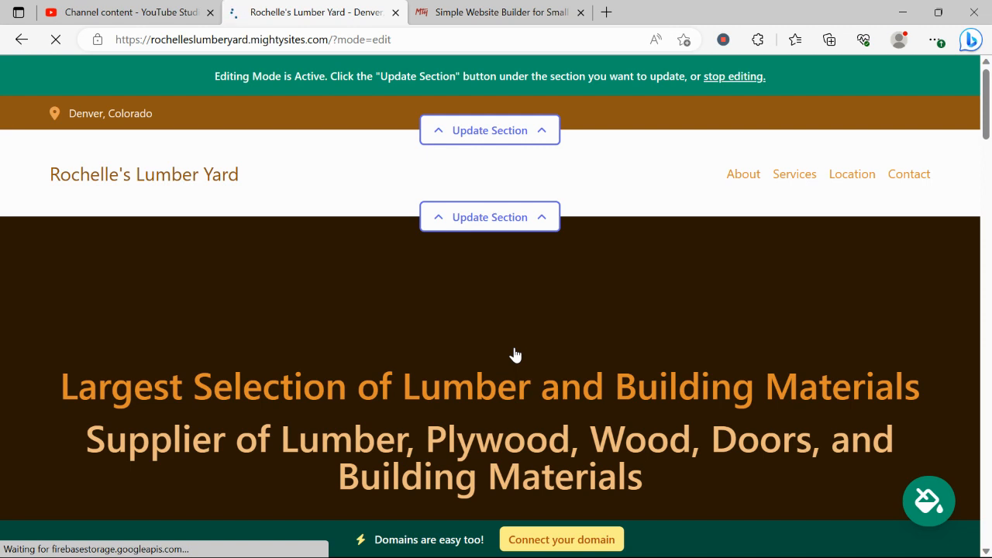
# - Scroll down through the generated lumber yard site from the hero to the footer
pyautogui.scroll(-2, 516, 356)
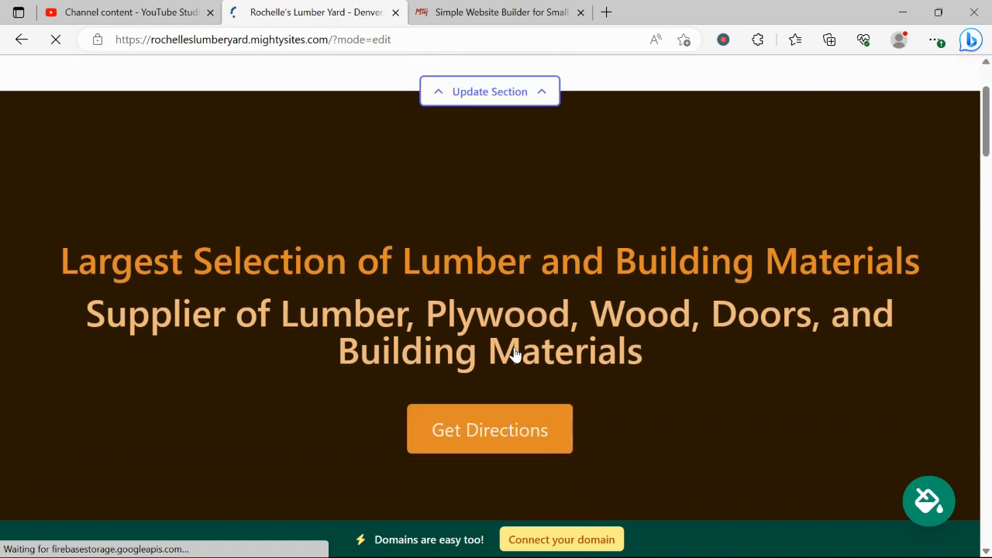
pyautogui.moveTo(65, 260); pyautogui.dragTo(709, 348)
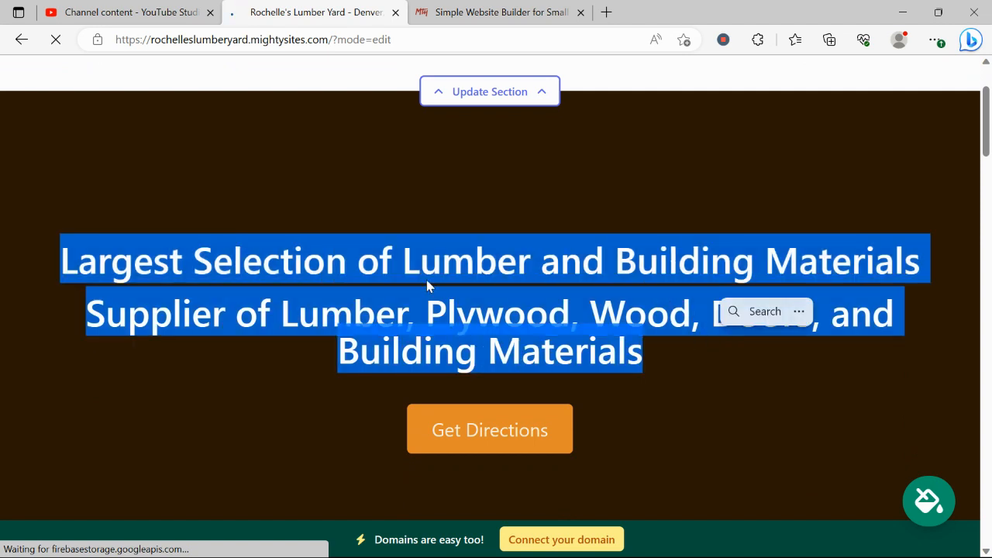
pyautogui.click(427, 282)
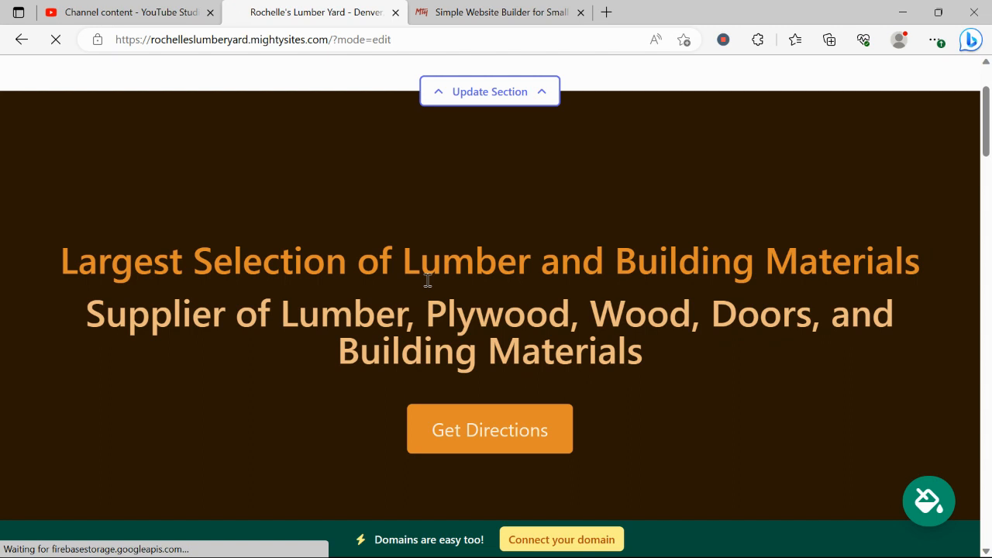
pyautogui.scroll(2, 427, 281)
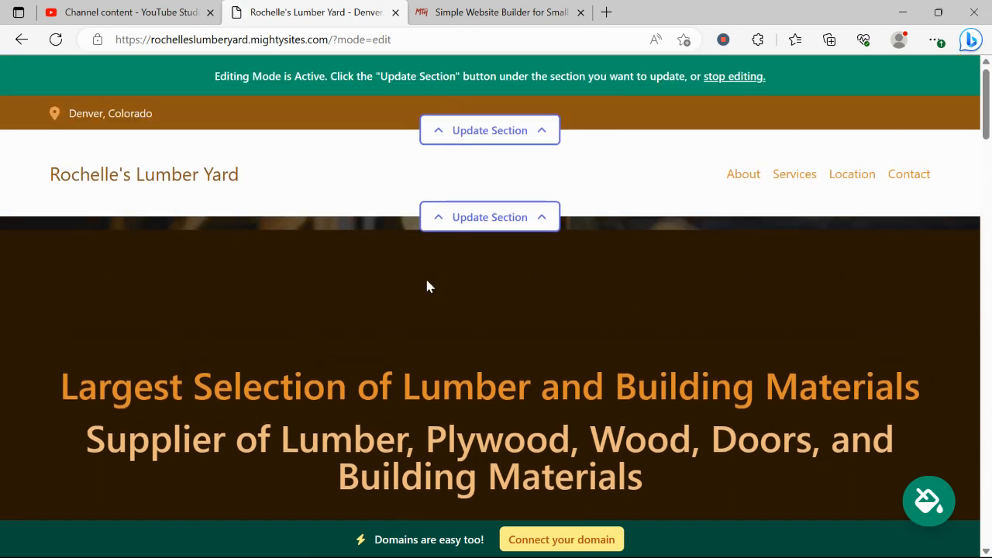
pyautogui.scroll(-1, 426, 281)
pyautogui.scroll(-6, 427, 281)
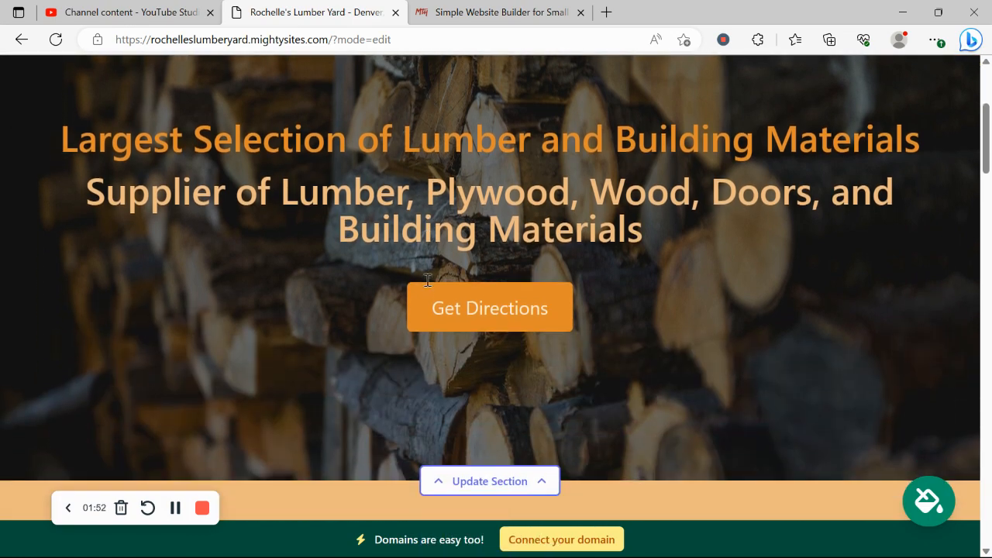
pyautogui.scroll(-9, 427, 285)
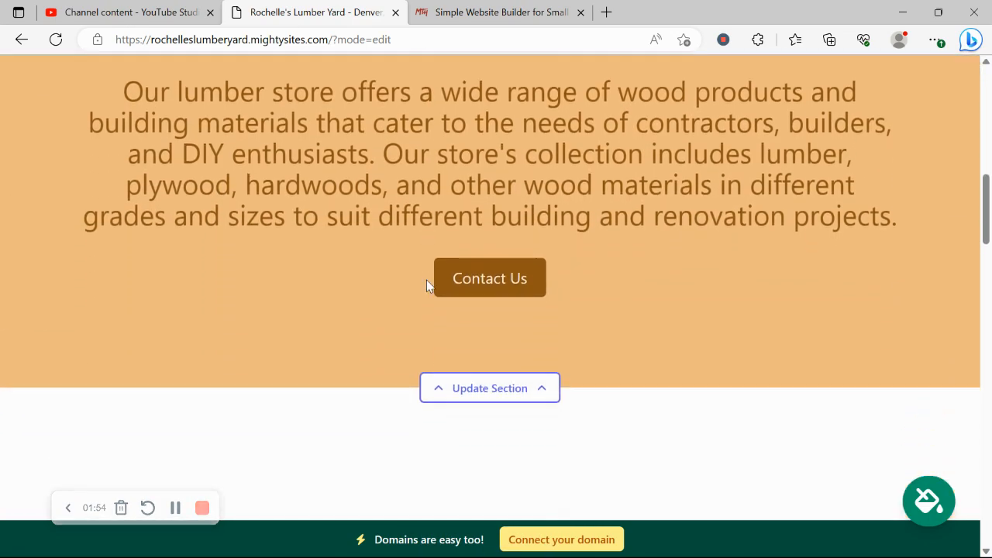
pyautogui.scroll(-2, 428, 284)
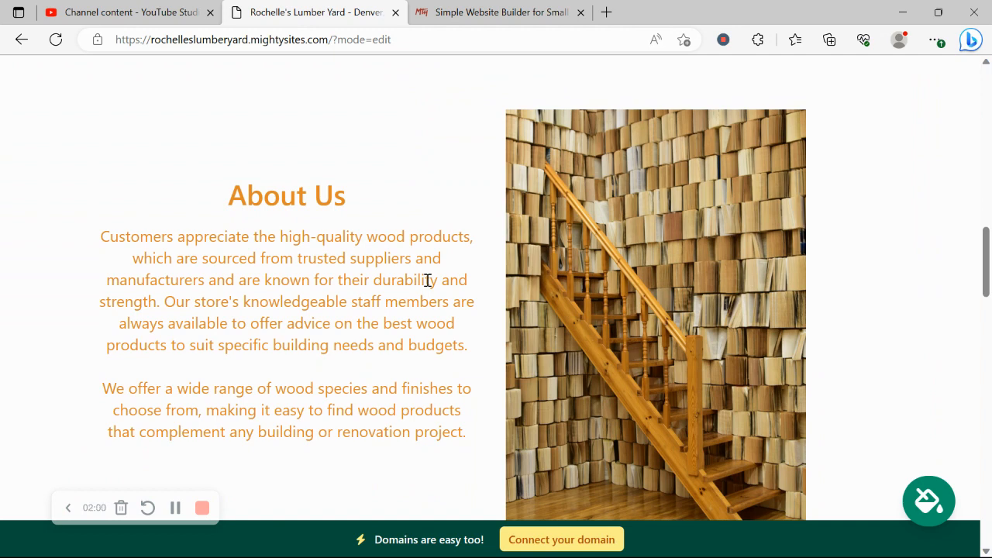
pyautogui.scroll(-1, 427, 281)
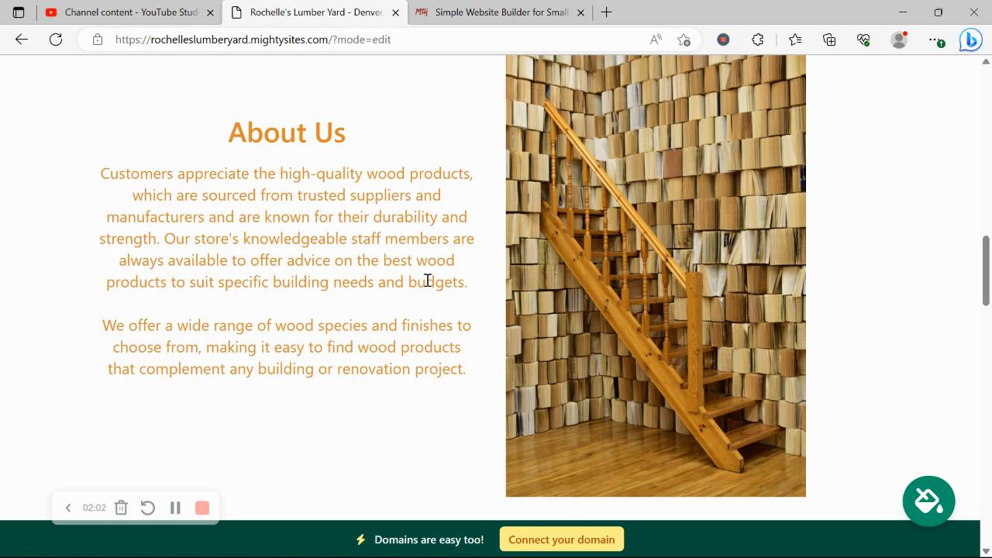
pyautogui.scroll(-11, 427, 281)
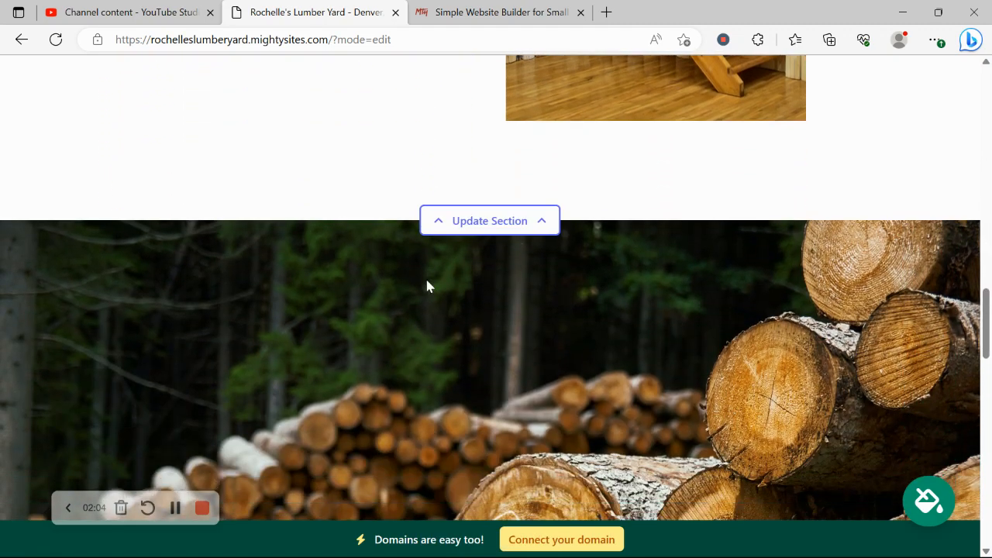
pyautogui.scroll(-8, 426, 286)
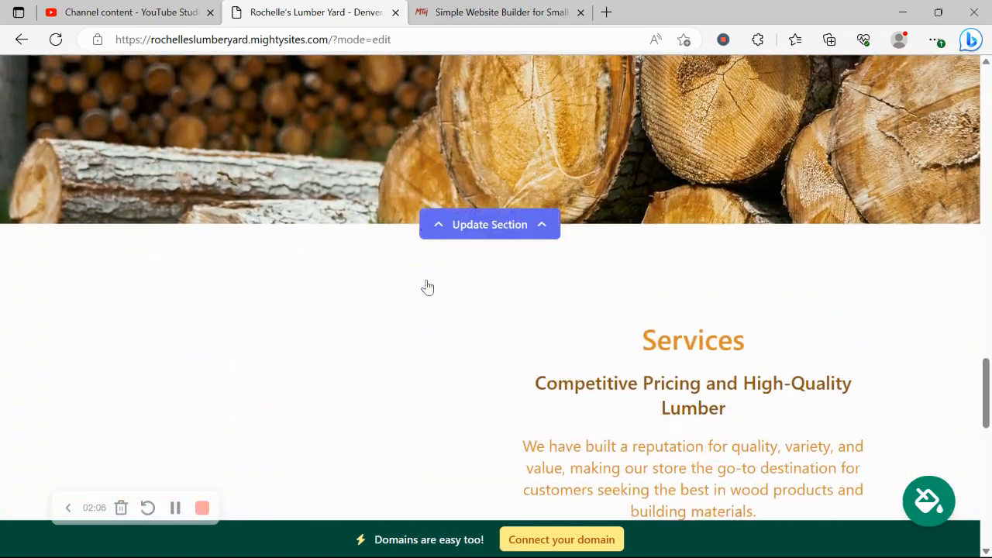
pyautogui.scroll(-2, 426, 286)
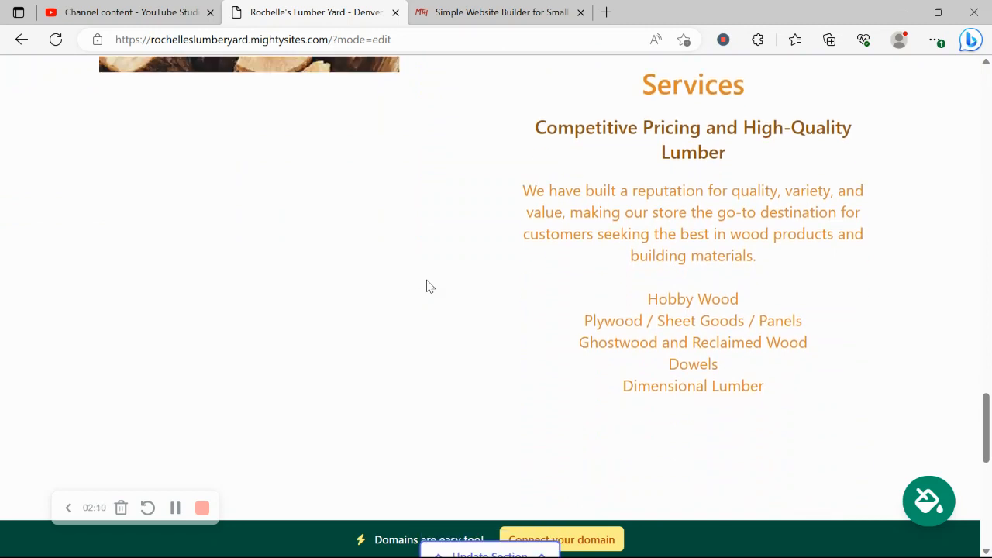
pyautogui.scroll(-2, 427, 287)
pyautogui.scroll(-5, 426, 287)
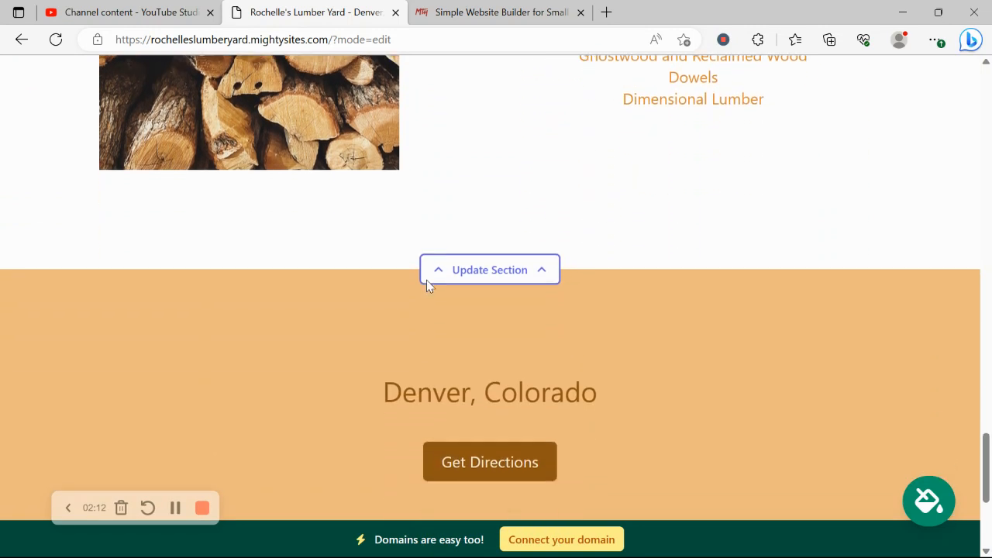
pyautogui.scroll(-1, 426, 280)
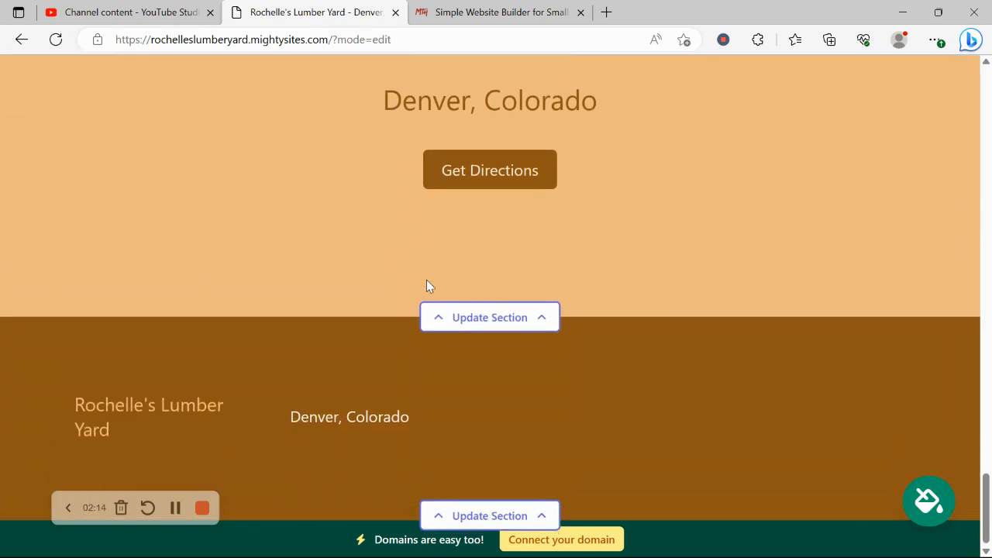
# - Scroll back up from the Denver location section to the top of the site
pyautogui.scroll(3, 427, 280)
pyautogui.doubleClick(427, 279)
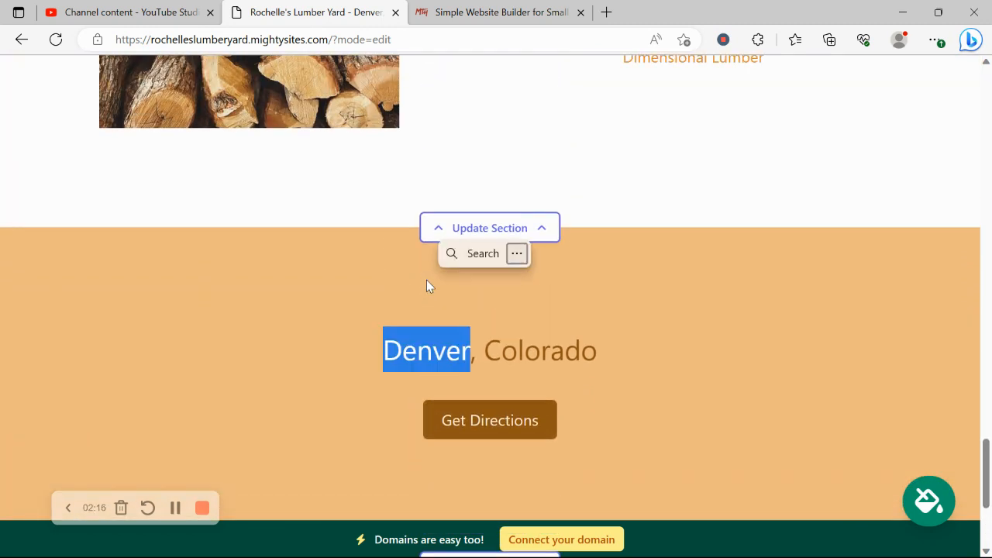
pyautogui.click(314, 230)
pyautogui.scroll(5, 314, 229)
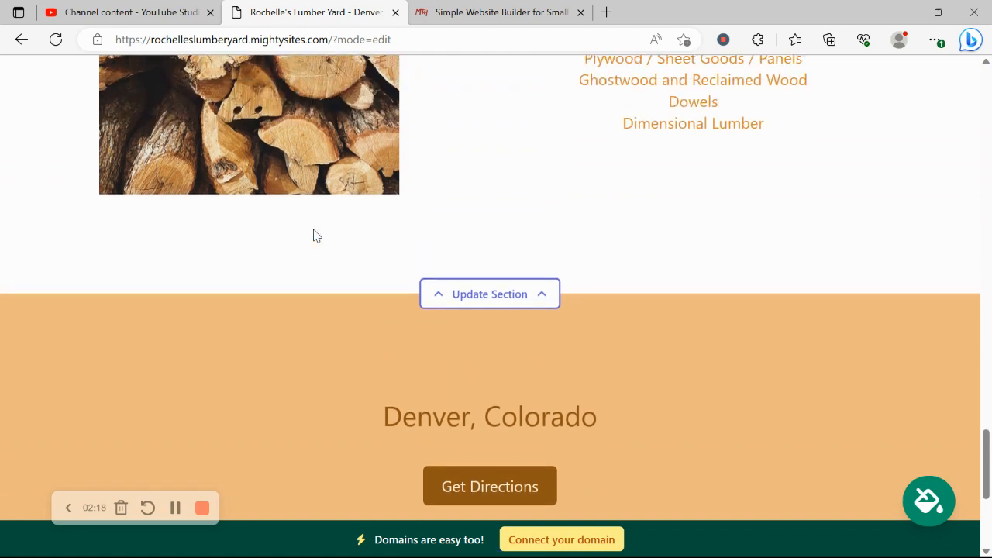
pyautogui.scroll(1, 313, 230)
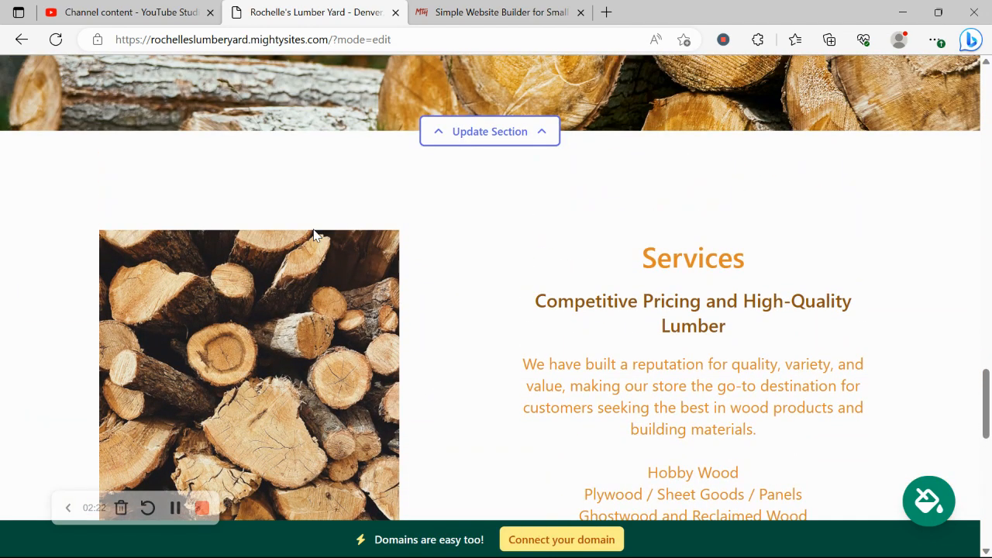
pyautogui.scroll(8, 315, 235)
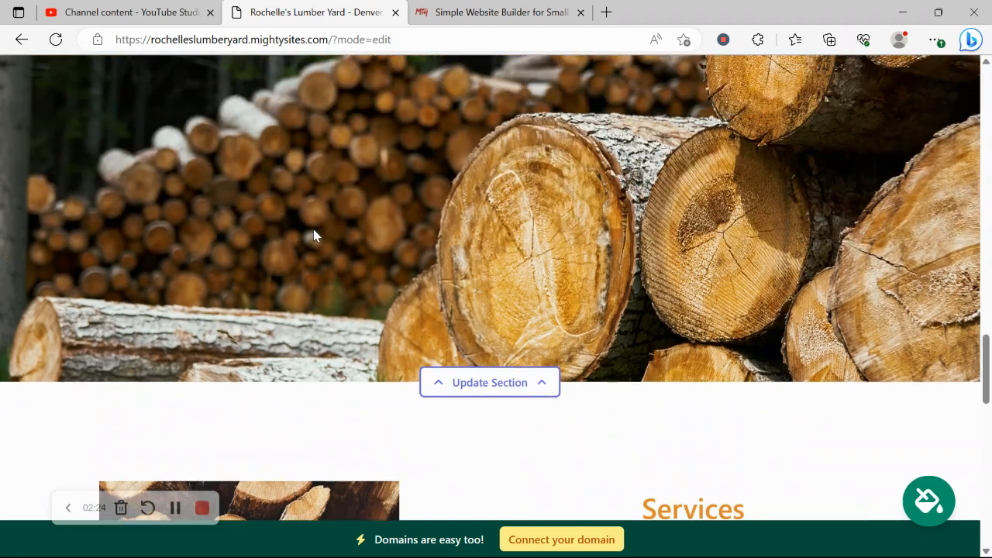
pyautogui.scroll(4, 314, 233)
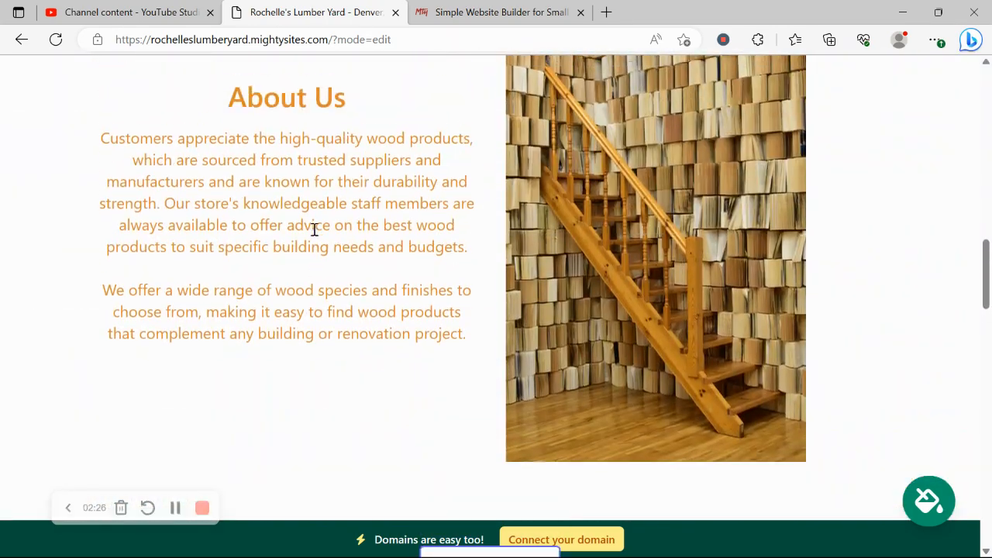
pyautogui.scroll(12, 314, 231)
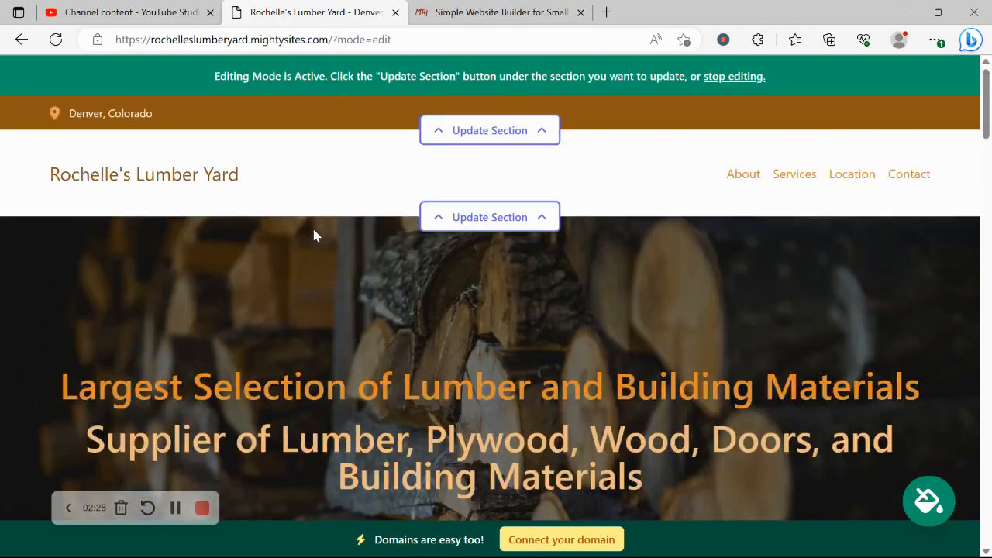
# - Enter the organization's email address in the location details and show it on the site
pyautogui.click(485, 132)
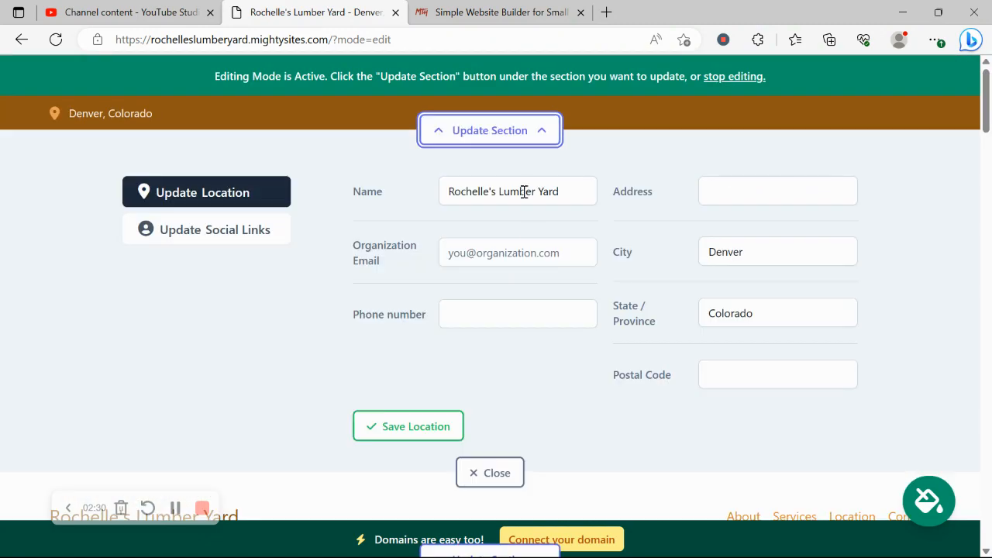
pyautogui.click(535, 239)
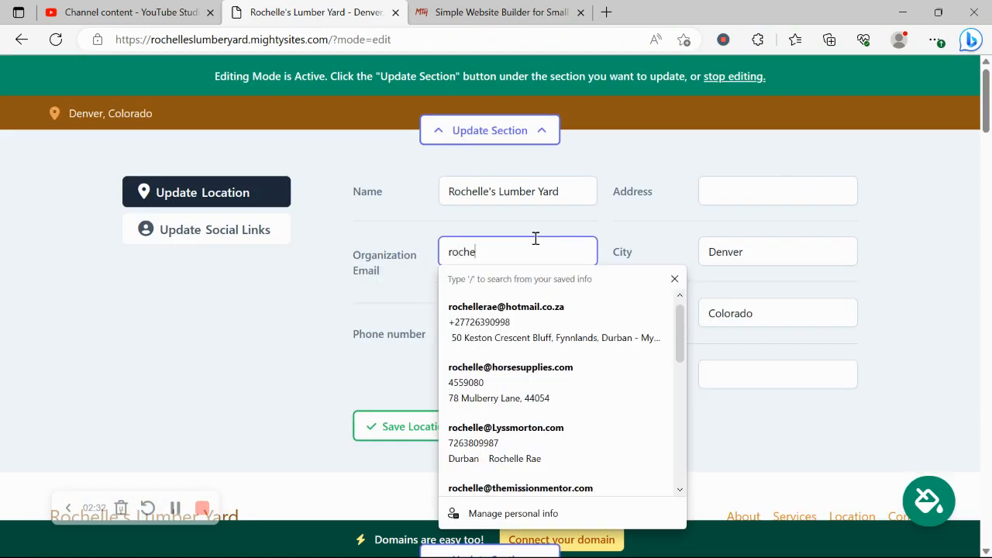
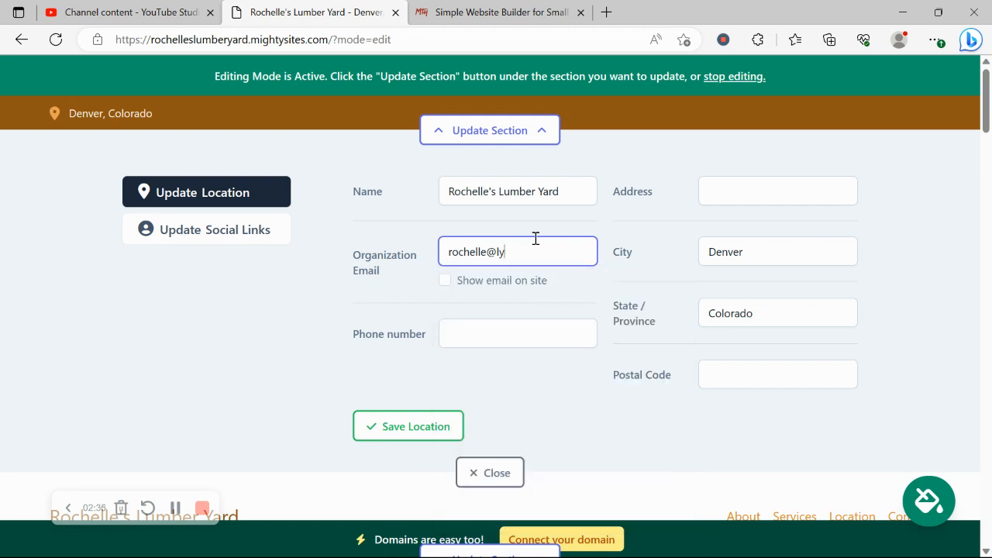
pyautogui.click(444, 280)
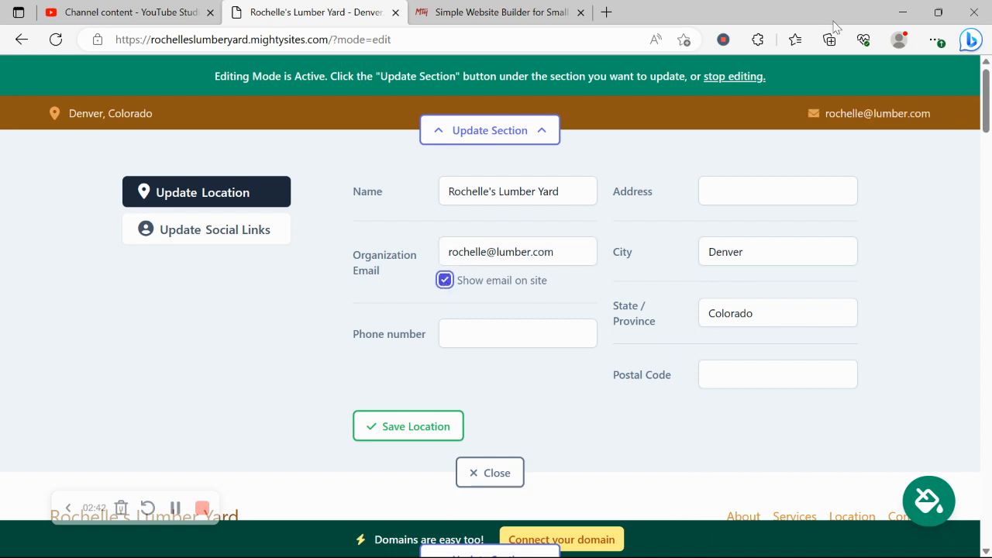
# - Add the business phone number and autofilled street address with postal code, then save the location
pyautogui.click(474, 333)
pyautogui.write('45')
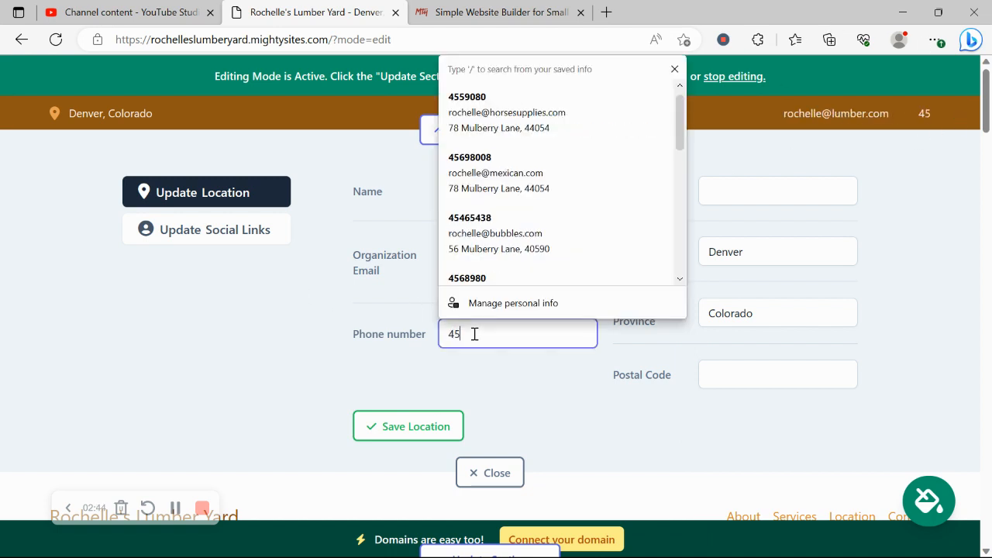
pyautogui.write('6-890')
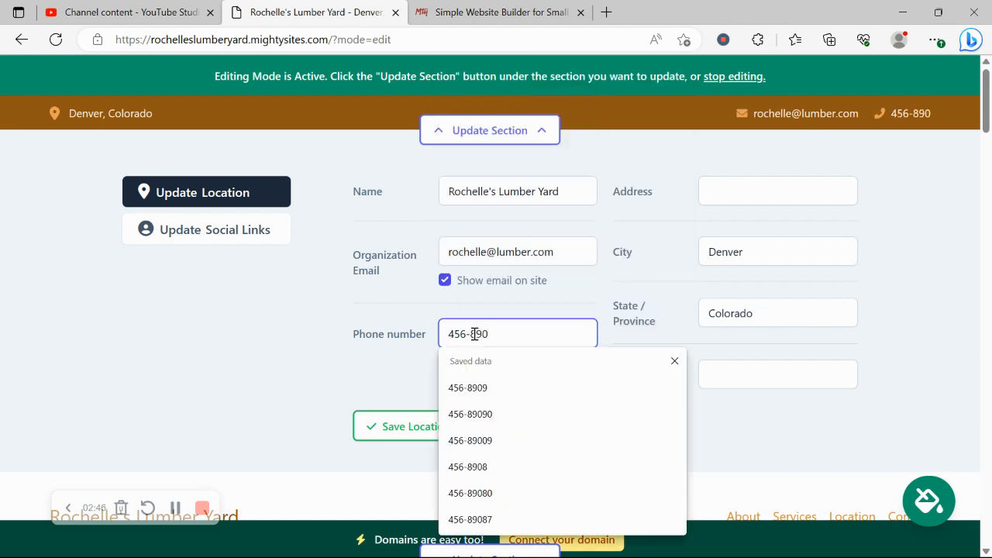
pyautogui.click(510, 392)
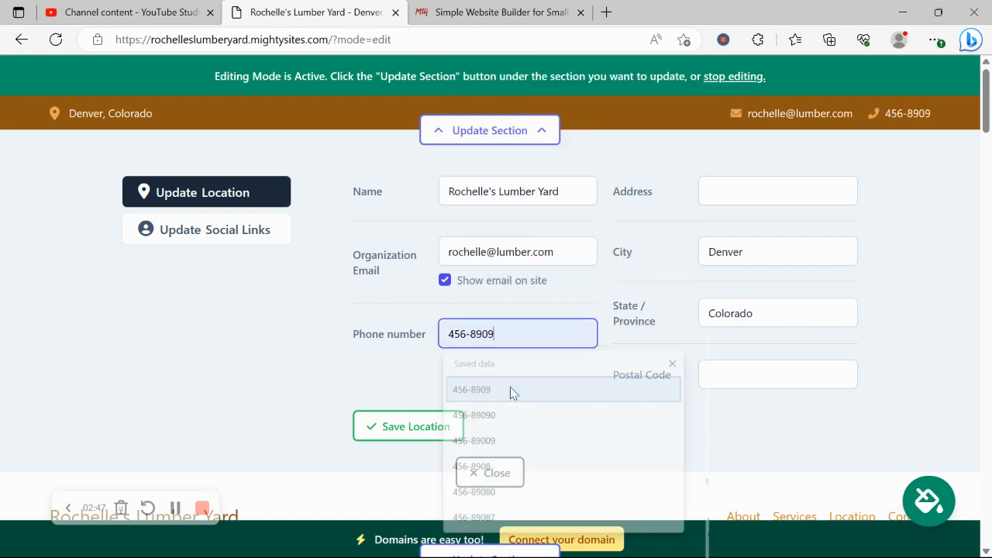
pyautogui.click(754, 196)
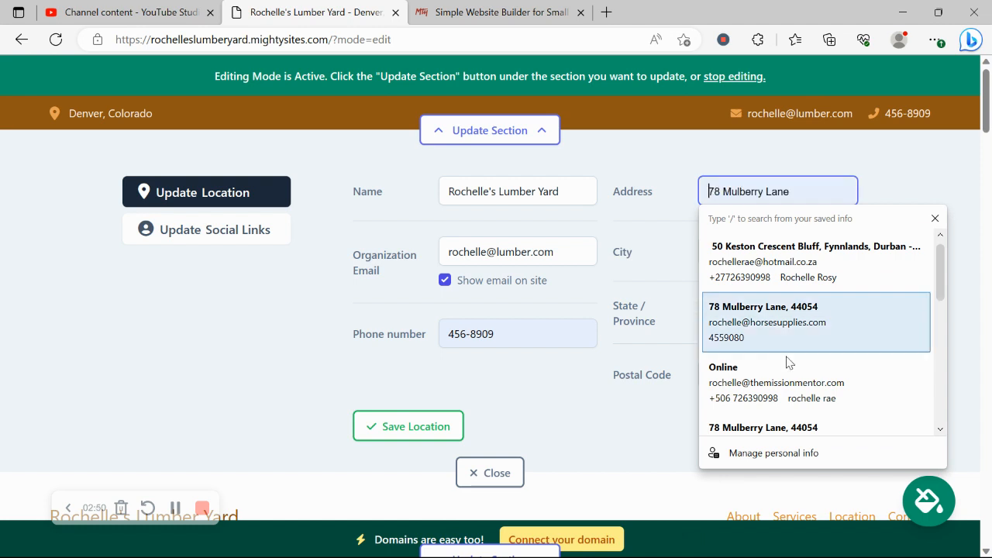
pyautogui.scroll(-1, 788, 361)
pyautogui.click(788, 415)
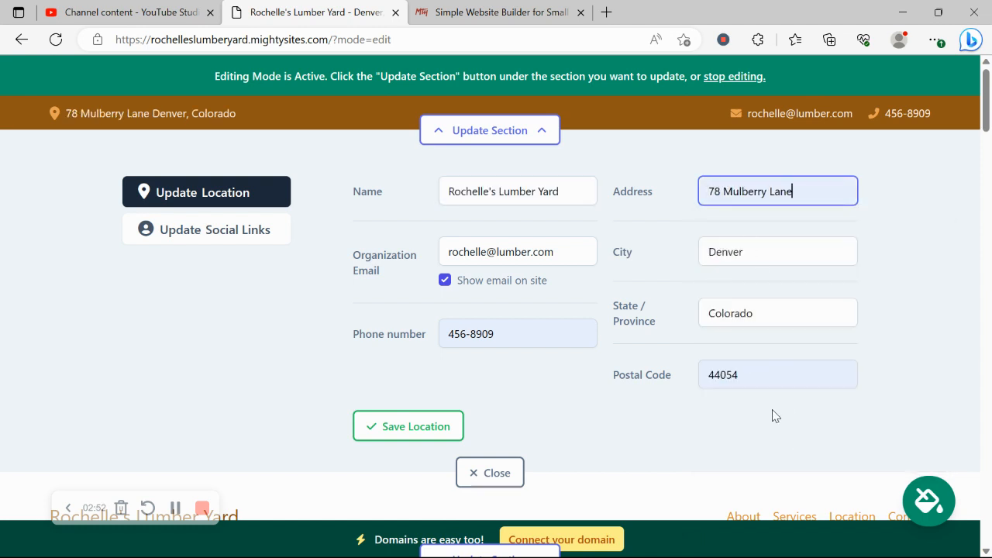
pyautogui.click(376, 433)
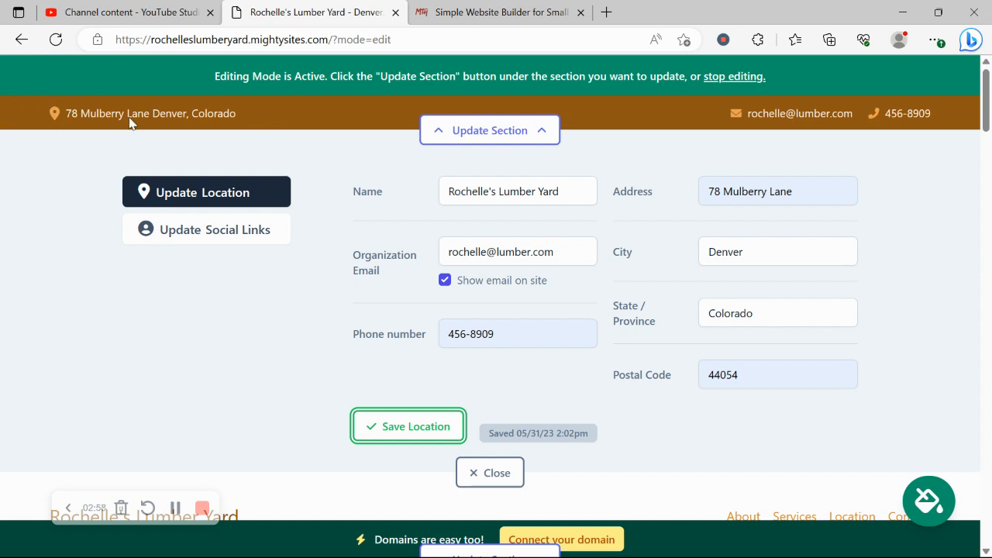
pyautogui.click(241, 239)
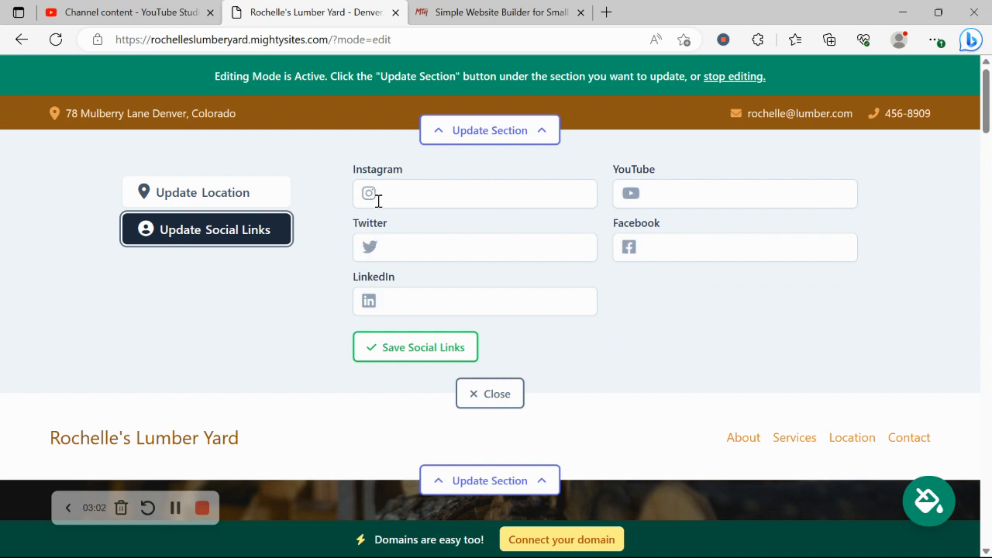
# - Add Instagram 'mightysites' and Twitter 'mightysitesusa' handles, save them, and close the editor
pyautogui.click(446, 194)
pyautogui.write('m')
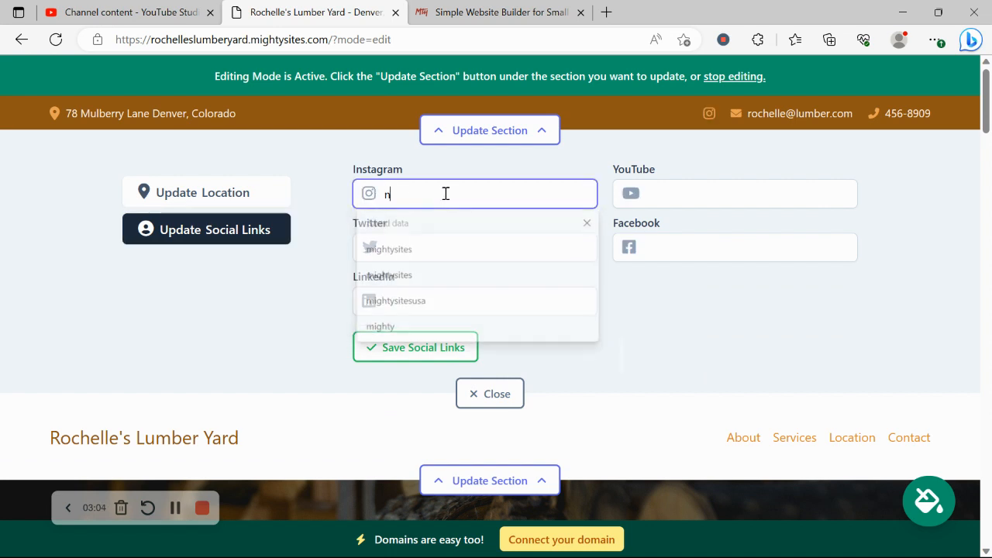
pyautogui.write('ightysit')
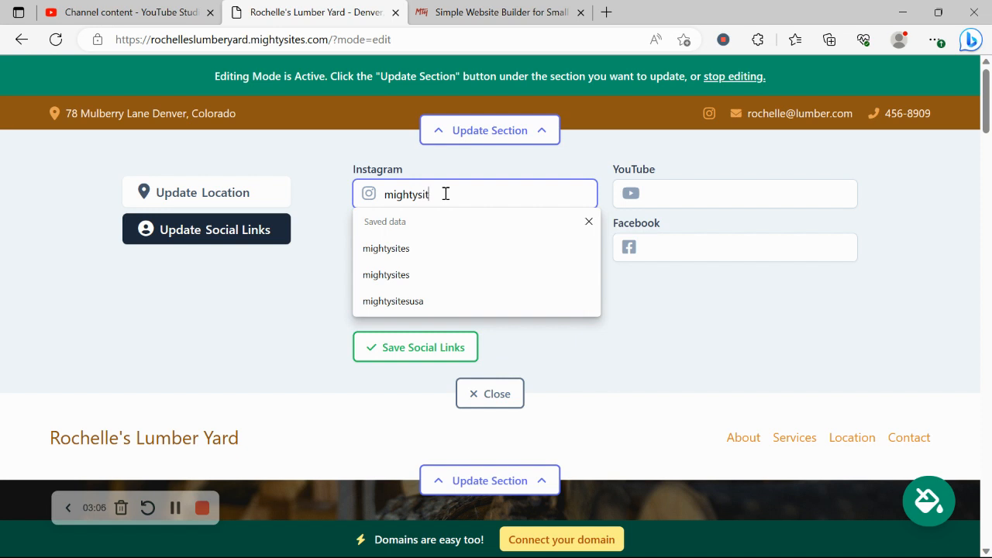
pyautogui.write('es')
pyautogui.click(283, 334)
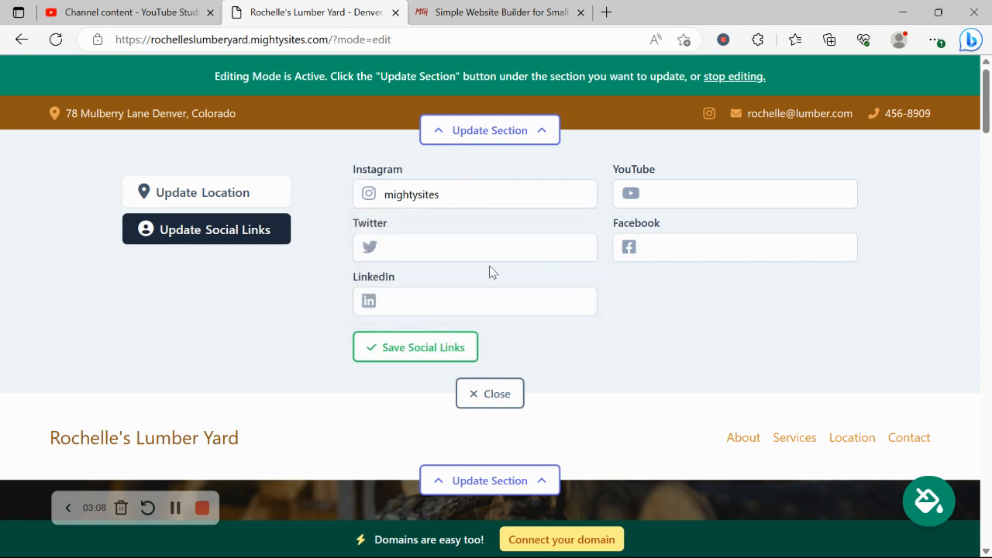
pyautogui.click(496, 237)
pyautogui.write('mighty')
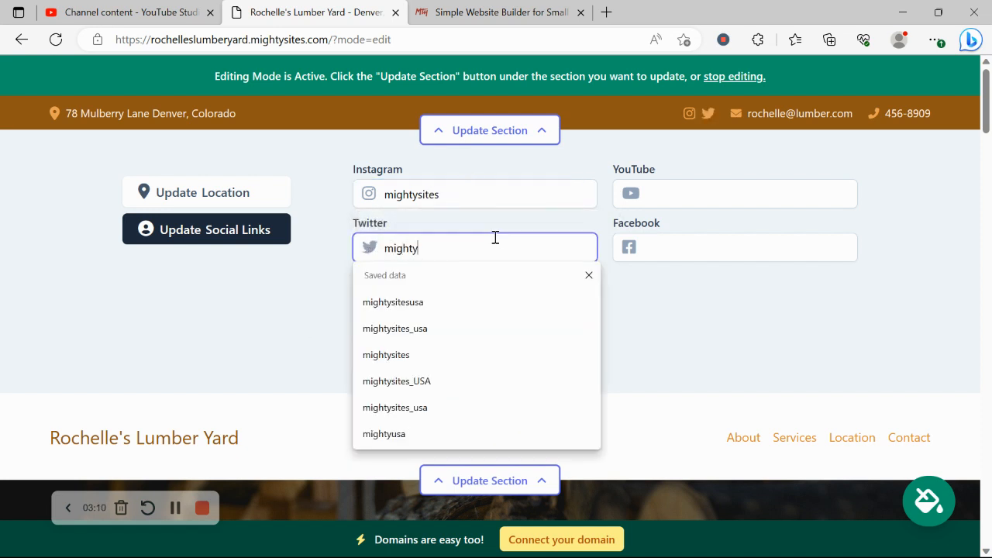
pyautogui.write('sitesusa')
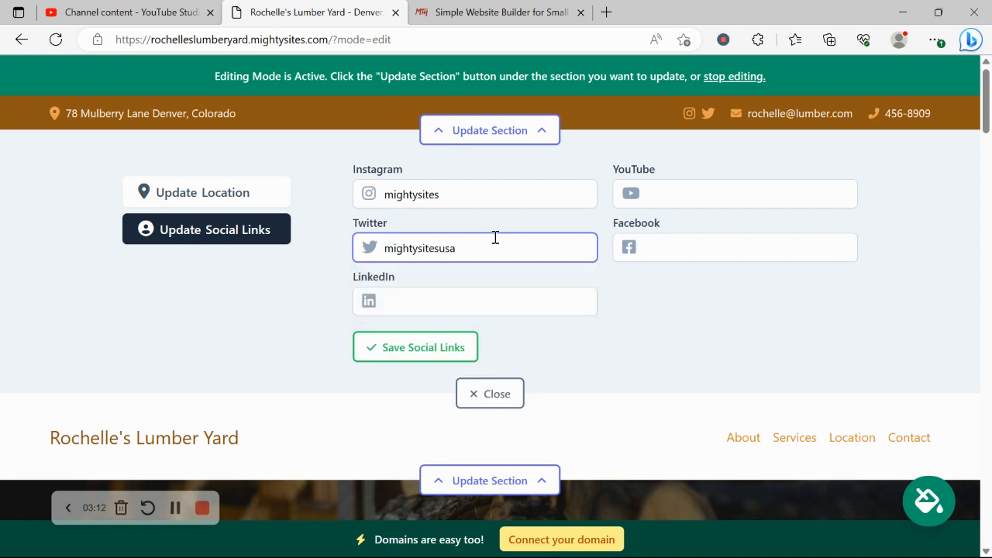
pyautogui.click(416, 348)
pyautogui.click(509, 388)
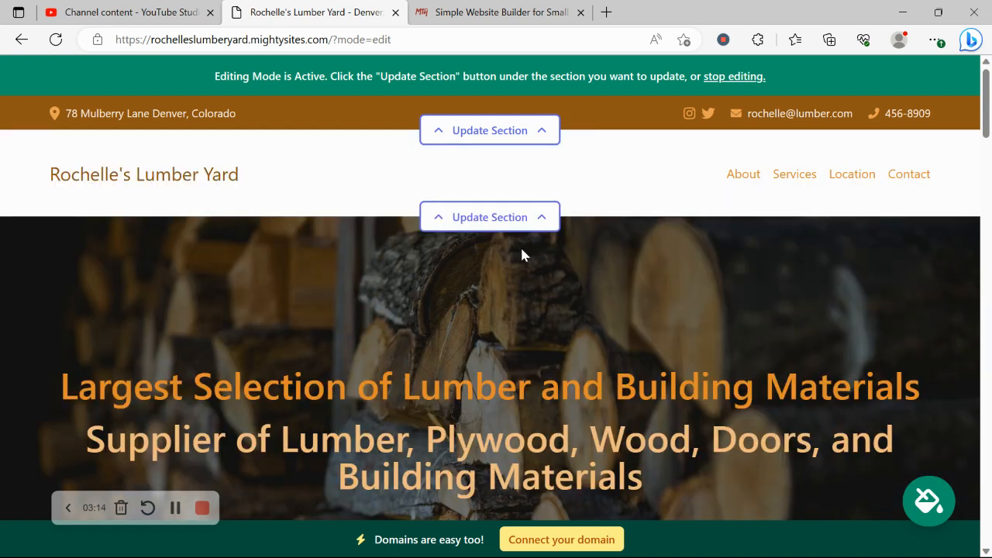
pyautogui.scroll(-2, 510, 247)
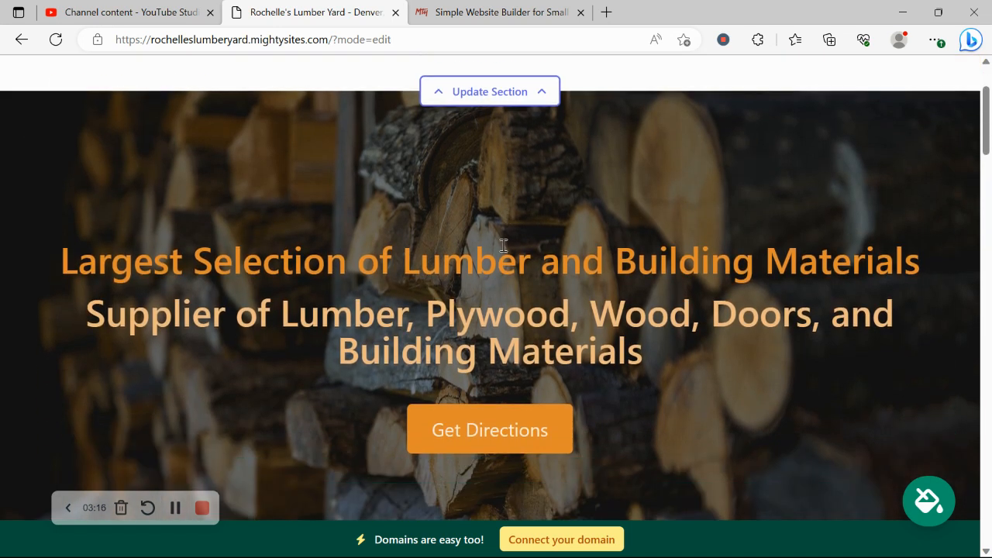
pyautogui.scroll(-7, 655, 391)
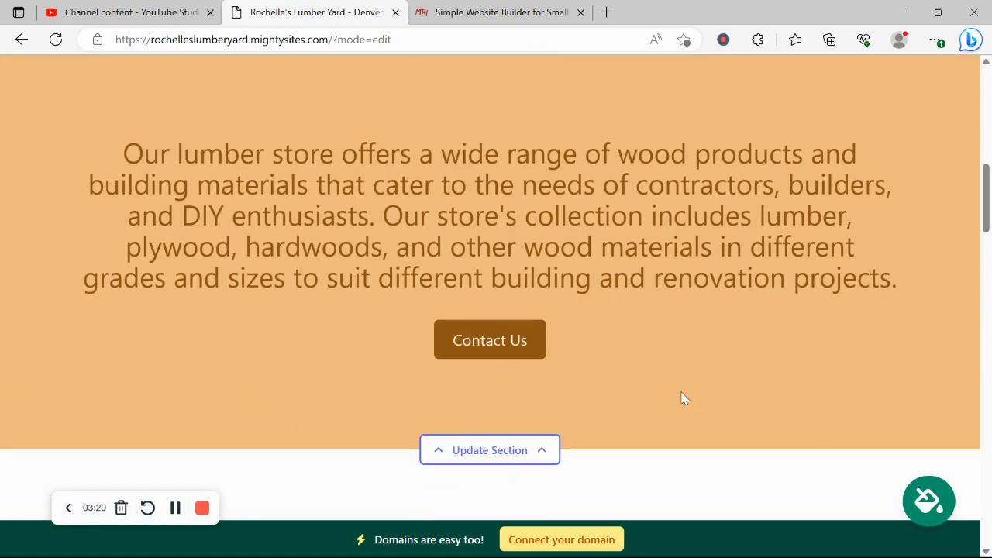
pyautogui.scroll(1, 667, 412)
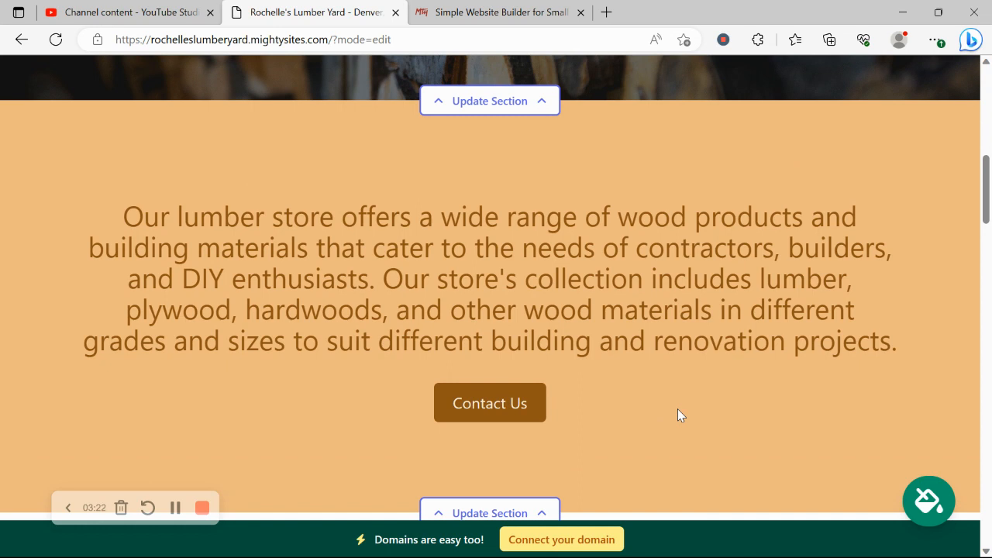
# - Browse the colour theme sets, apply the brown theme to the whole site, and save it
pyautogui.click(922, 516)
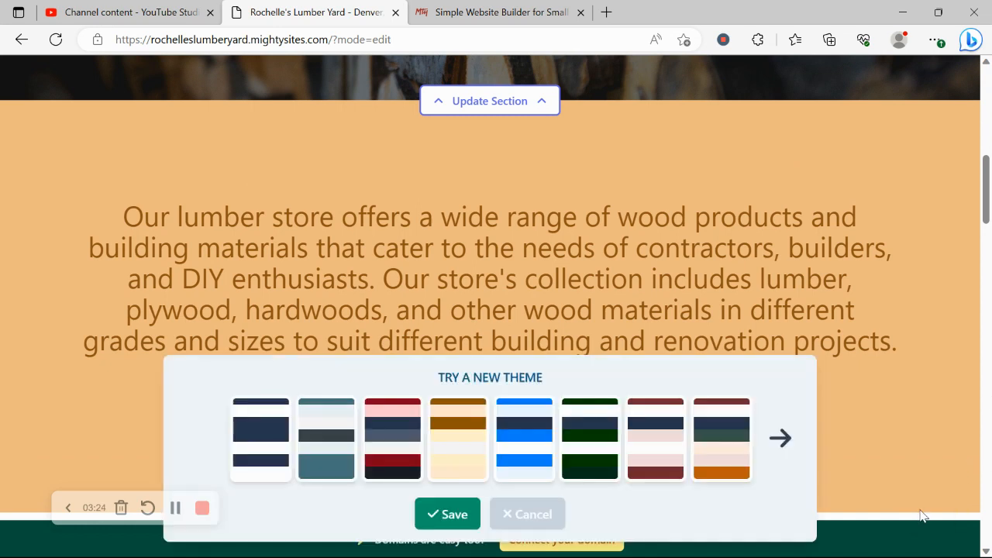
pyautogui.click(771, 421)
pyautogui.click(772, 421)
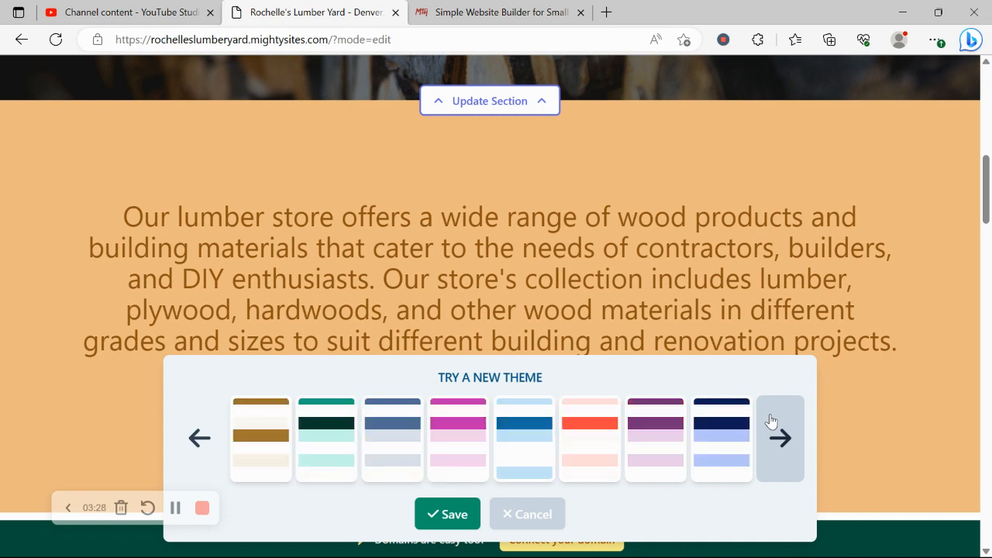
pyautogui.click(771, 421)
pyautogui.click(208, 432)
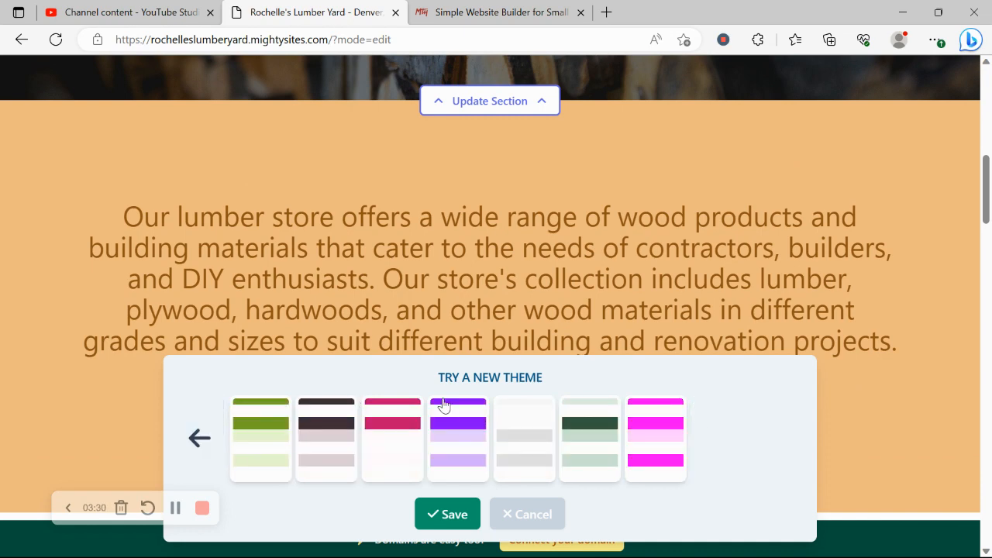
pyautogui.click(258, 429)
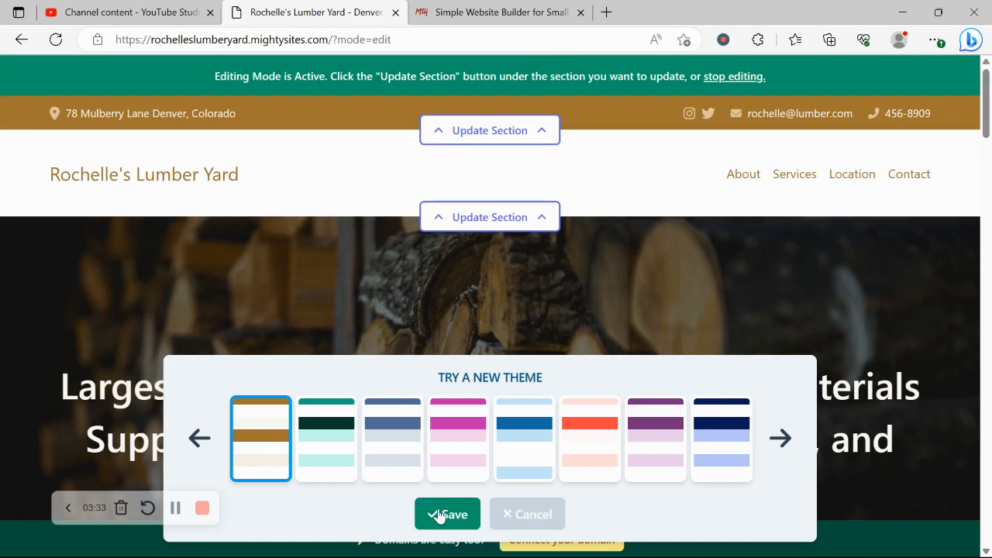
pyautogui.click(439, 515)
# - Upload the 'Mighty Sites Logo YouTube' image as the header logo and save it
pyautogui.click(479, 212)
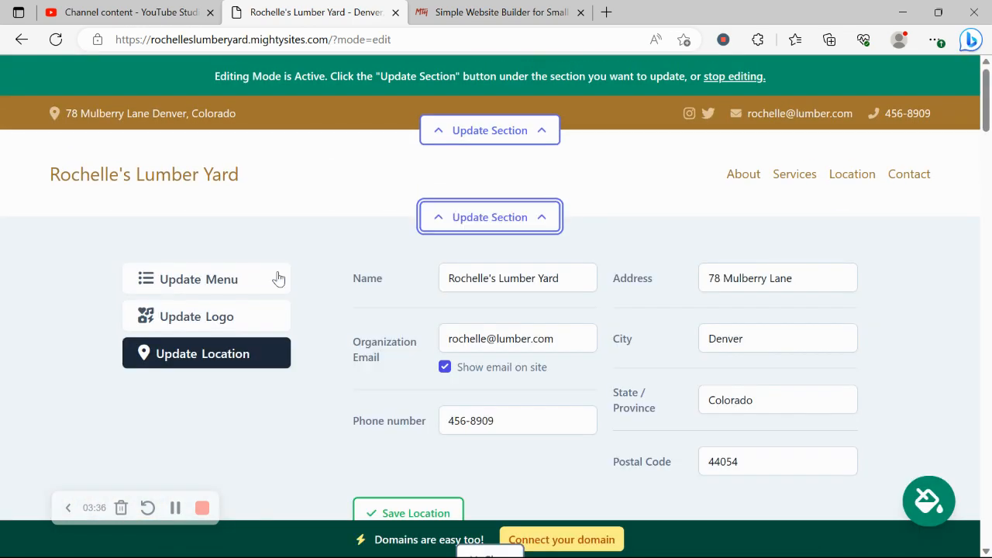
pyautogui.click(208, 319)
pyautogui.click(464, 306)
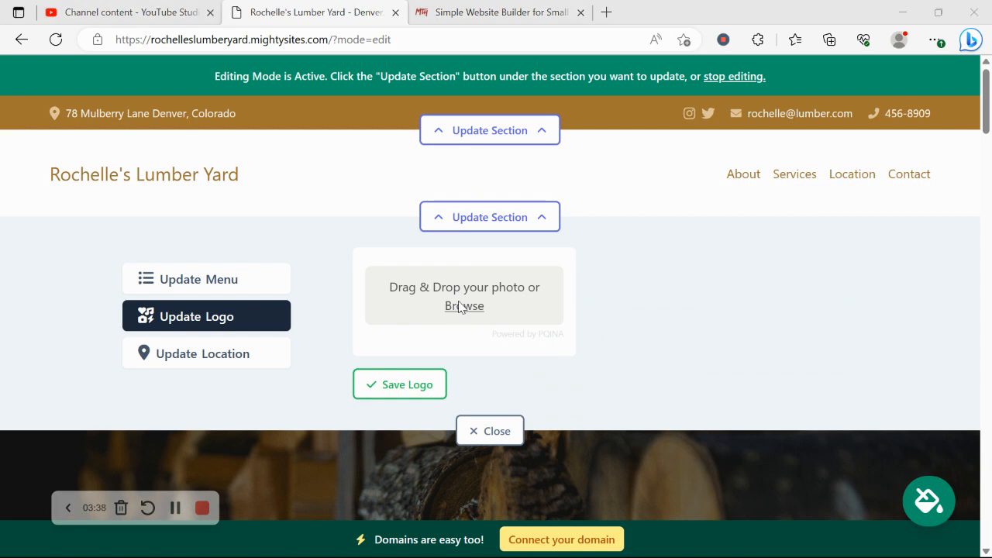
pyautogui.scroll(-3, 484, 172)
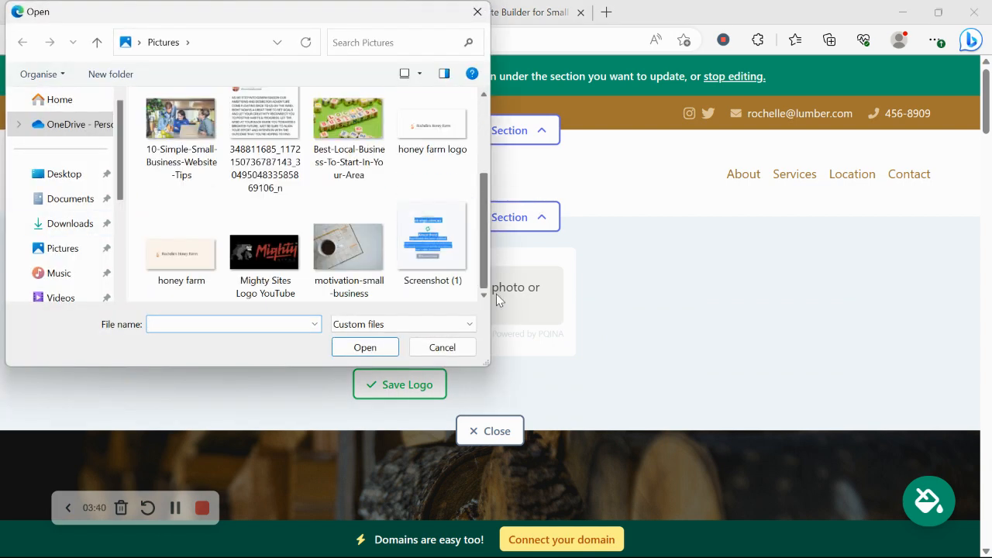
pyautogui.doubleClick(255, 260)
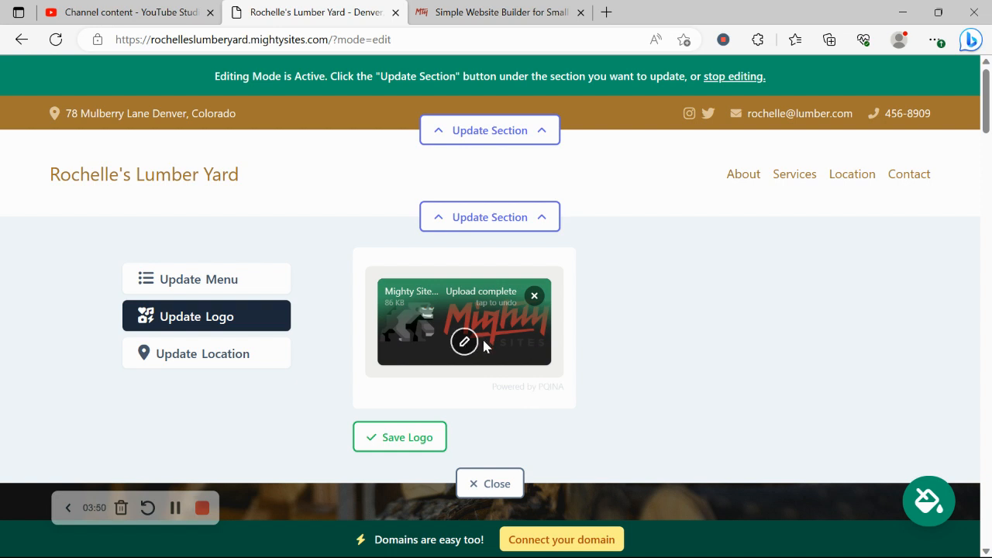
pyautogui.click(432, 440)
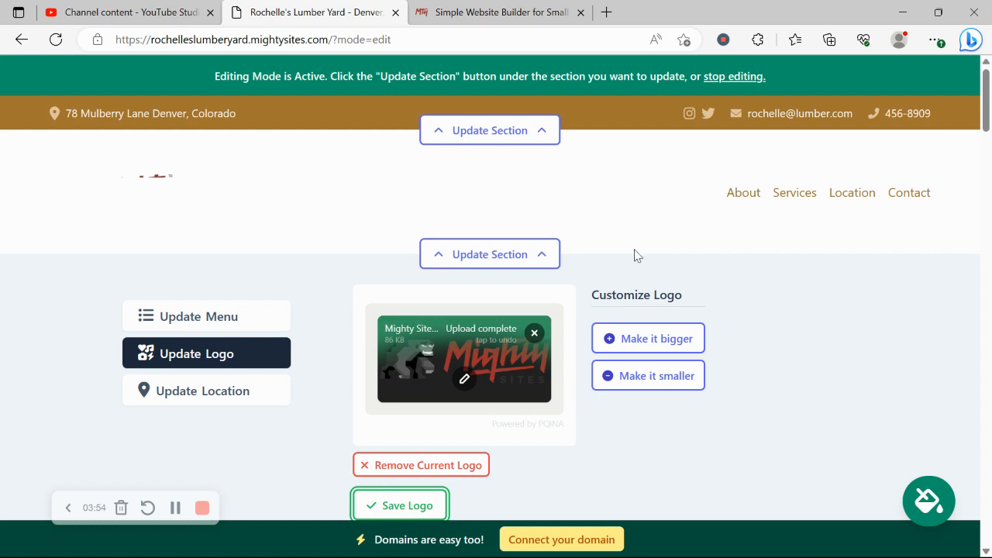
pyautogui.scroll(-3, 645, 290)
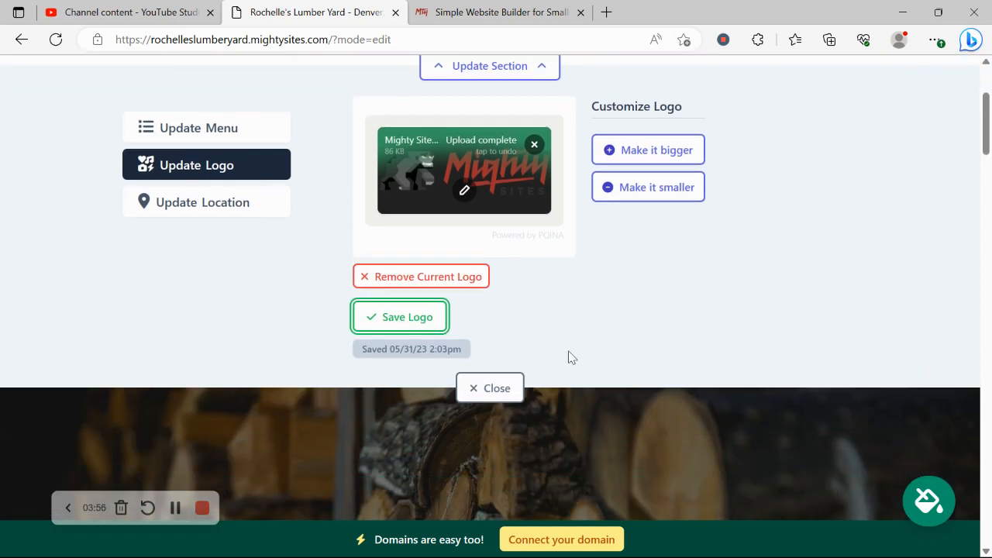
pyautogui.click(509, 399)
# - Browse the Lumber Store stock photos for the hero background, then return to the hero's content fields
pyautogui.scroll(-5, 546, 391)
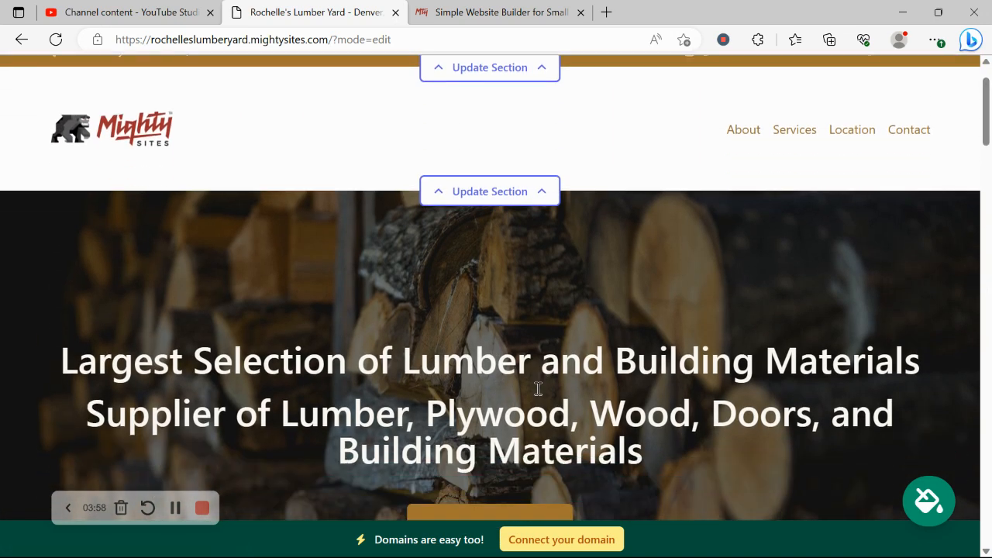
pyautogui.click(515, 200)
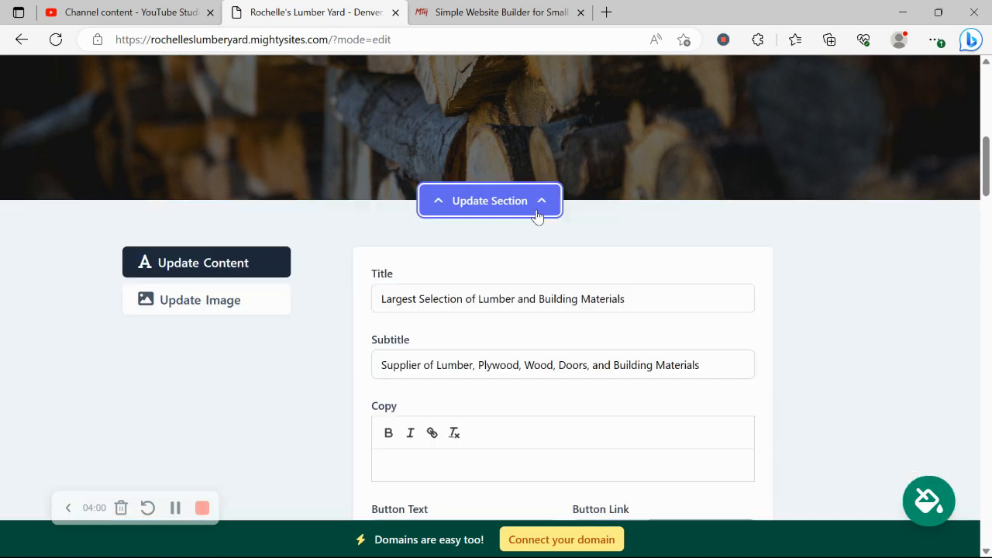
pyautogui.click(228, 307)
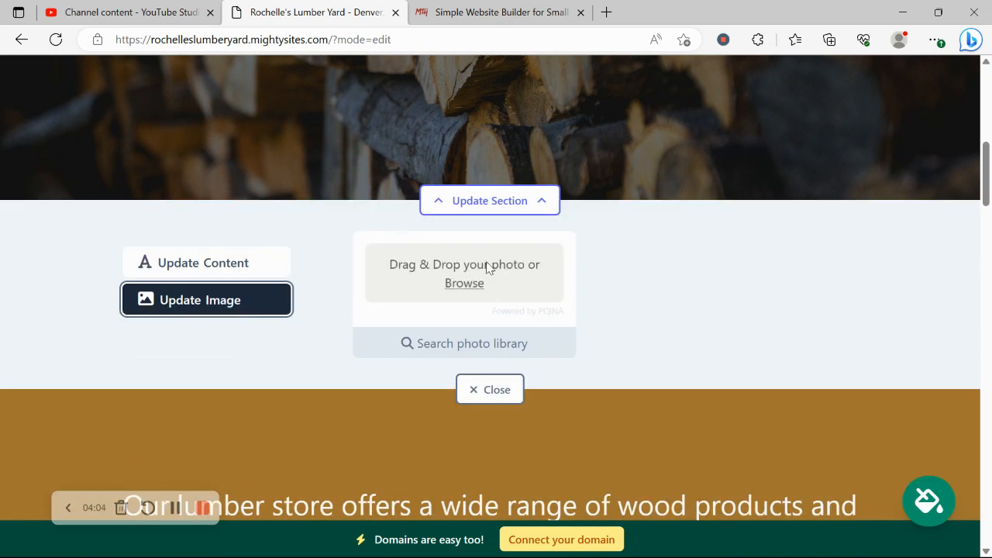
pyautogui.click(439, 352)
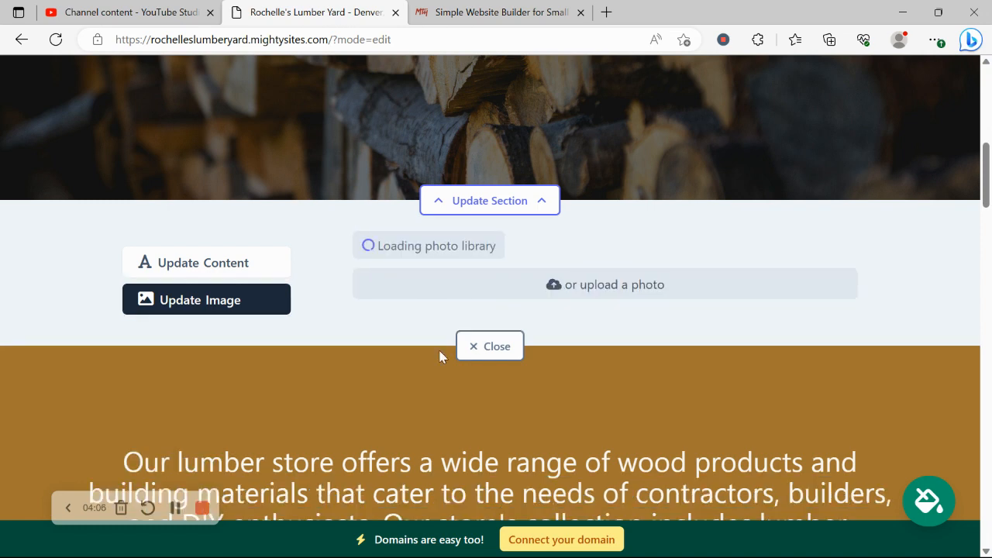
pyautogui.scroll(-2, 931, 277)
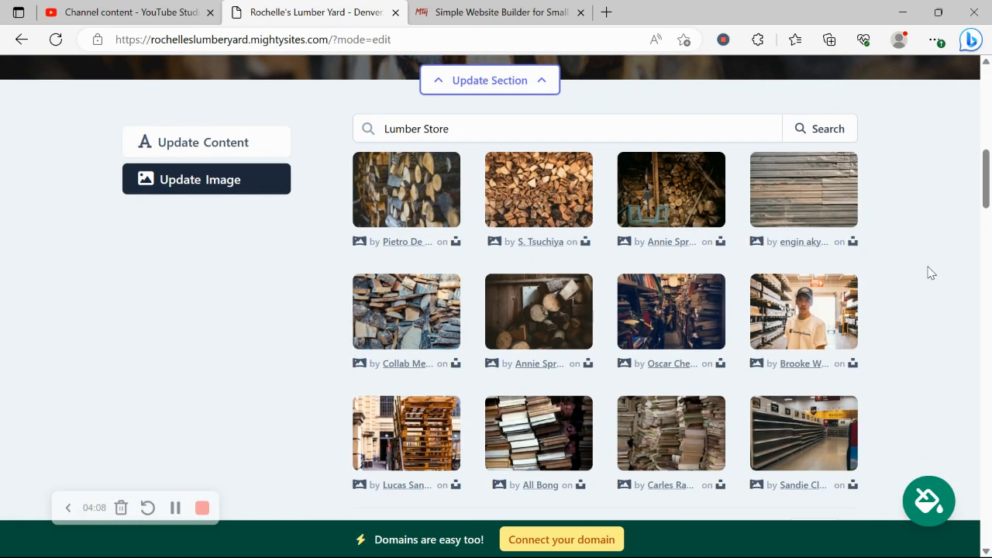
pyautogui.scroll(-1, 930, 273)
pyautogui.scroll(1, 372, 349)
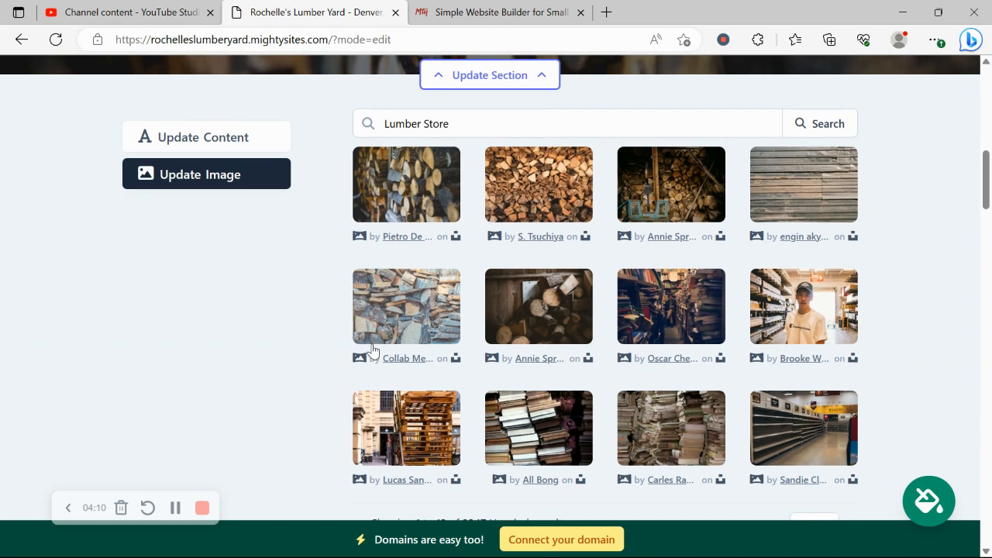
pyautogui.click(266, 154)
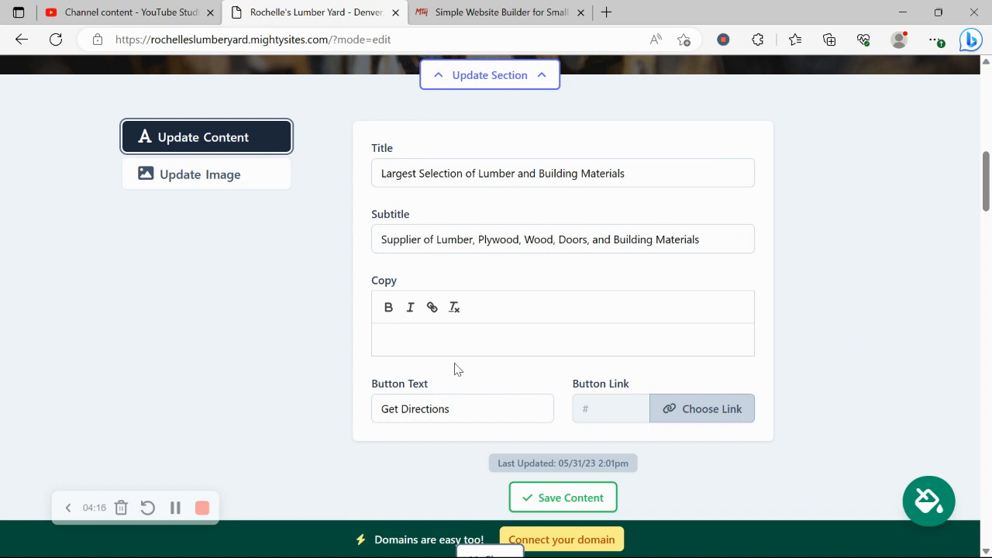
# - Review the Actions link options for the Get Directions button, then close the hero editor
pyautogui.scroll(4, 456, 369)
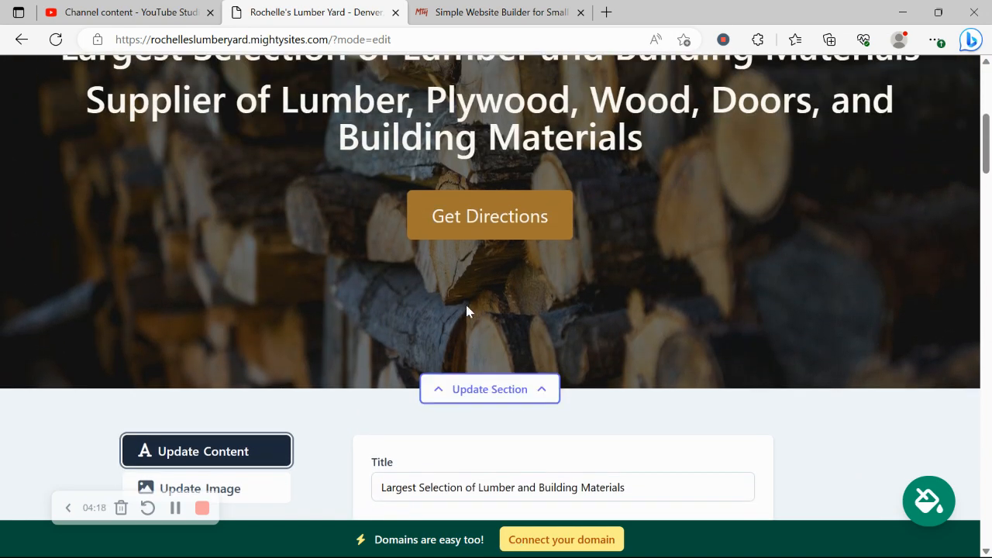
pyautogui.scroll(-5, 388, 329)
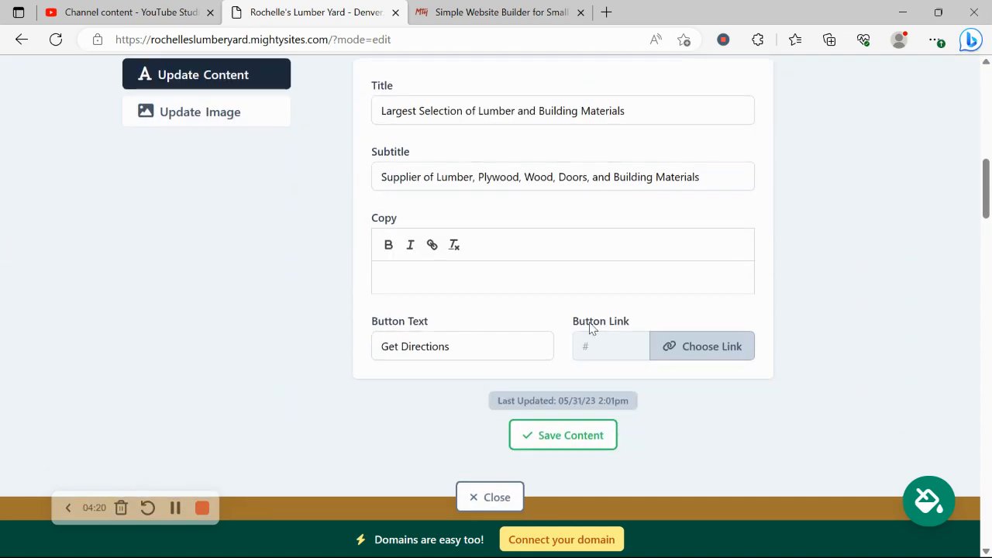
pyautogui.click(658, 345)
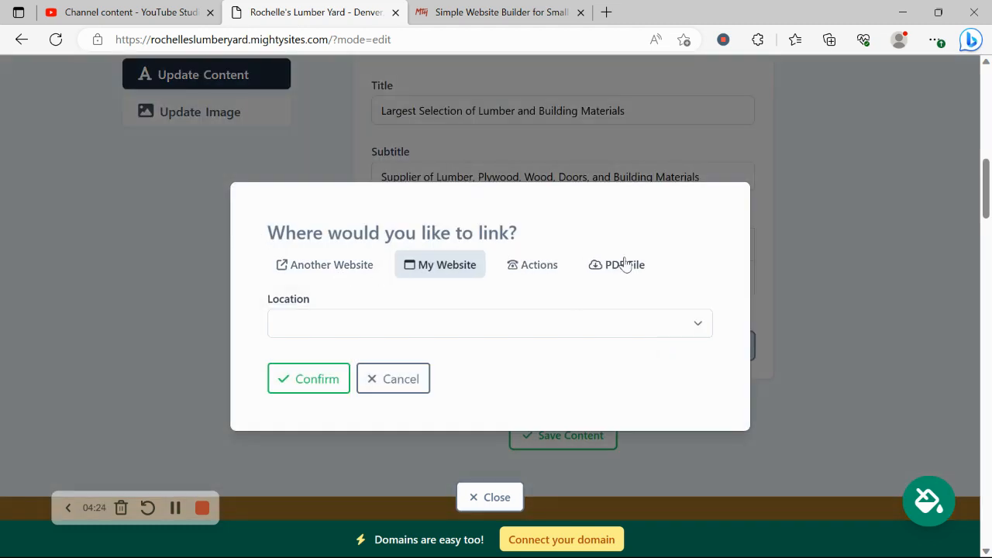
pyautogui.click(523, 267)
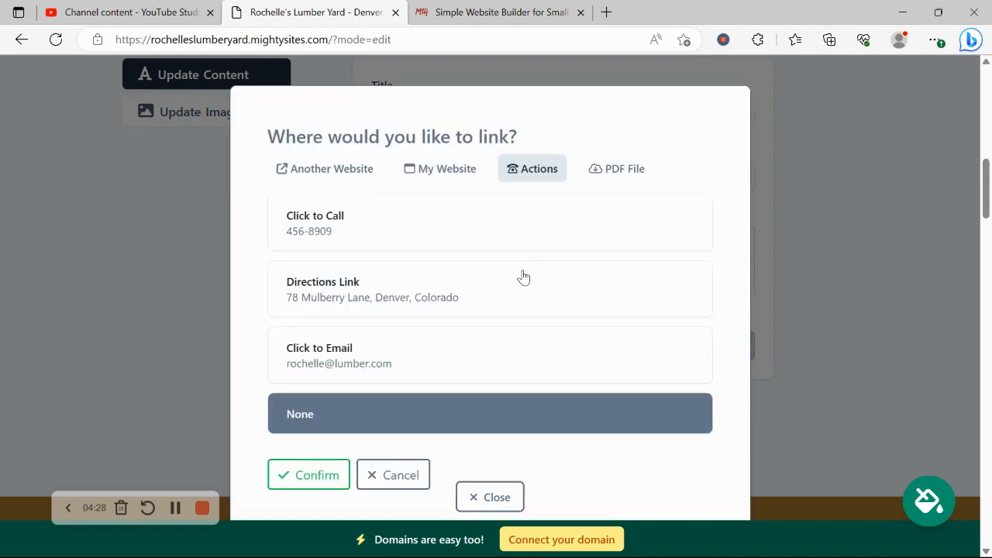
pyautogui.click(494, 497)
pyautogui.scroll(-2, 521, 422)
pyautogui.scroll(-10, 518, 421)
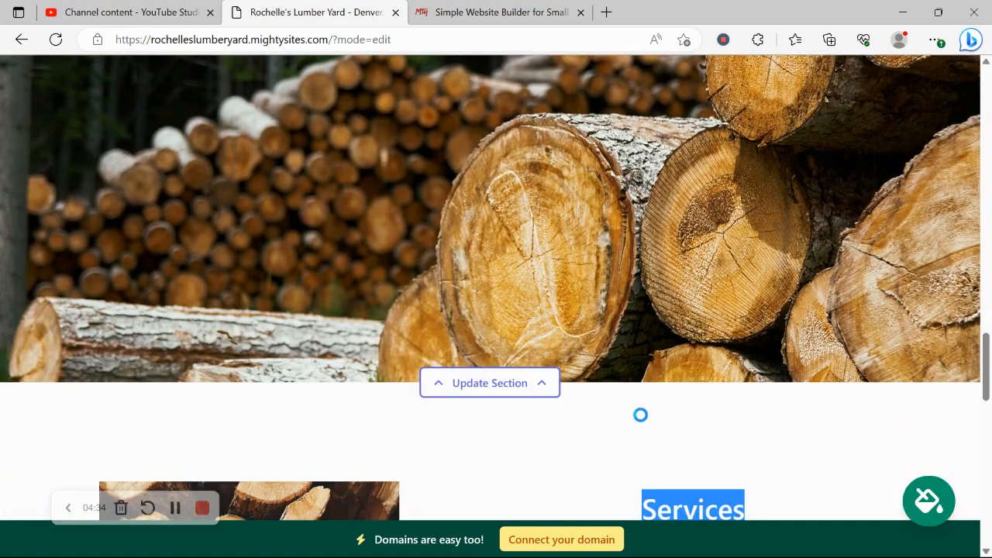
# - Open the opening-hours editor for the location section's address block
pyautogui.scroll(-12, 585, 453)
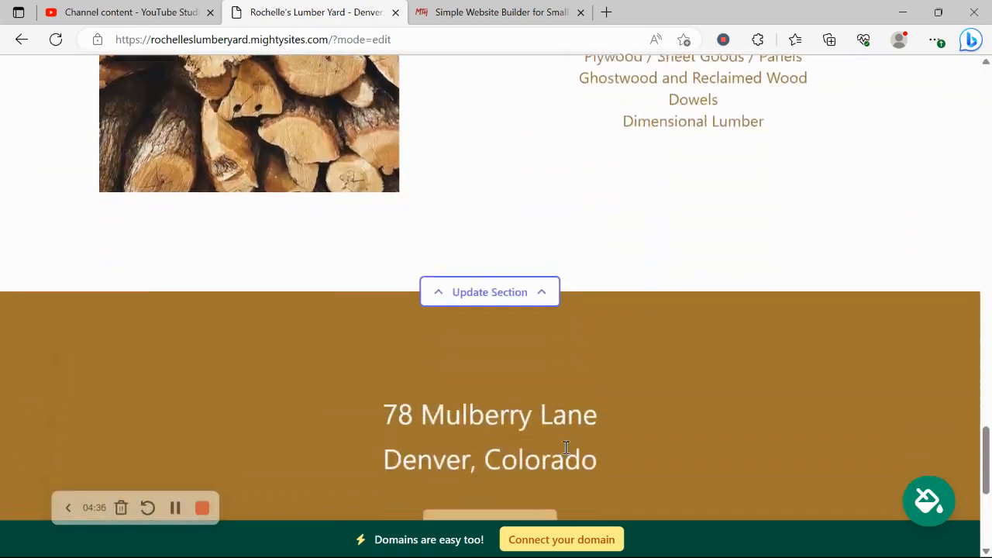
pyautogui.scroll(-1, 574, 453)
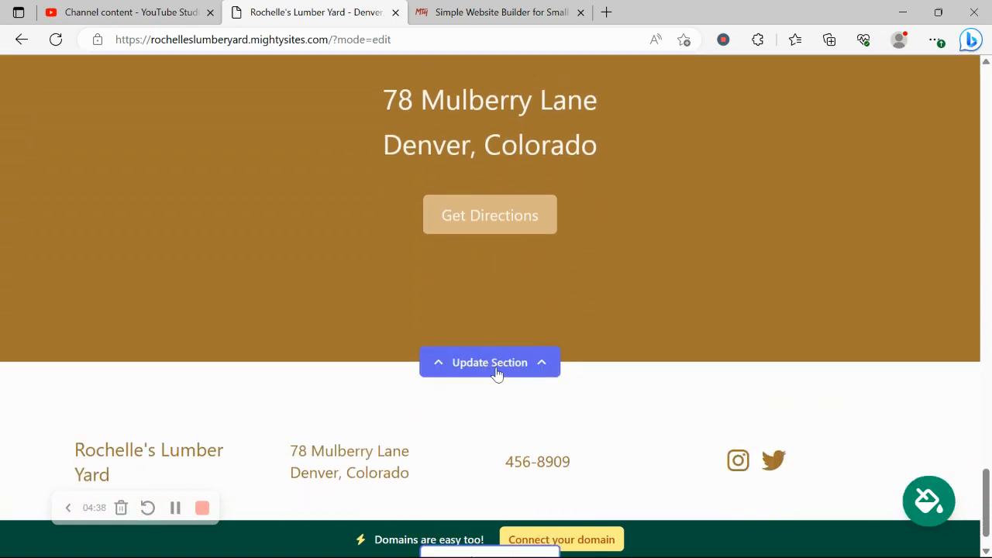
pyautogui.moveTo(497, 374); pyautogui.dragTo(181, 233)
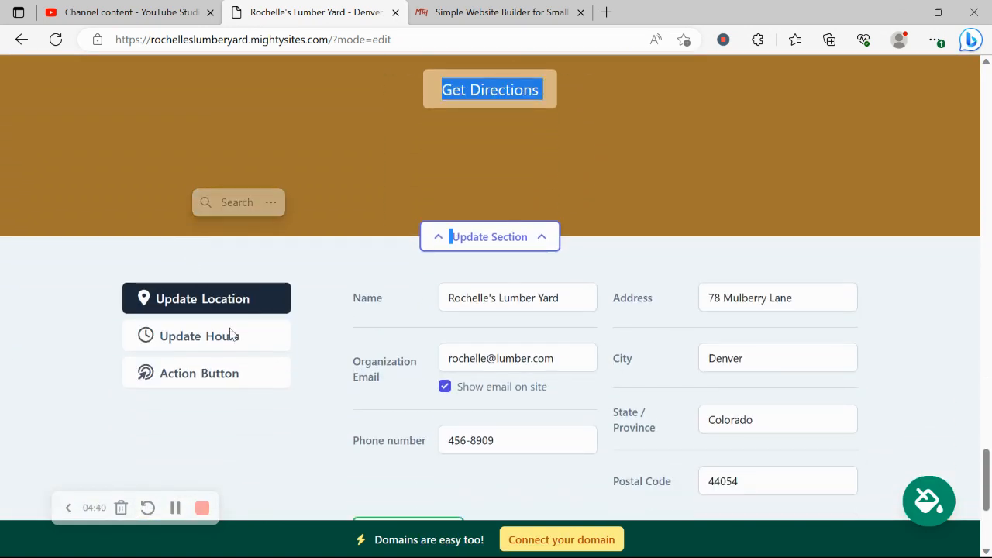
pyautogui.click(231, 333)
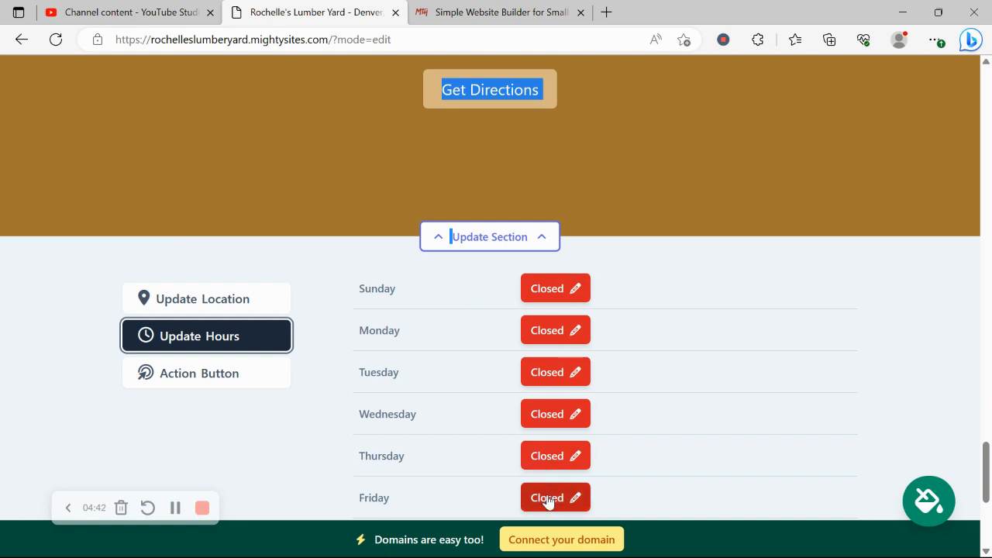
# - Confirm every day shows Closed, then go to the Connect a Domain page
pyautogui.click(793, 295)
pyautogui.scroll(-3, 793, 295)
pyautogui.moveTo(793, 295); pyautogui.dragTo(833, 297)
pyautogui.scroll(-1, 793, 298)
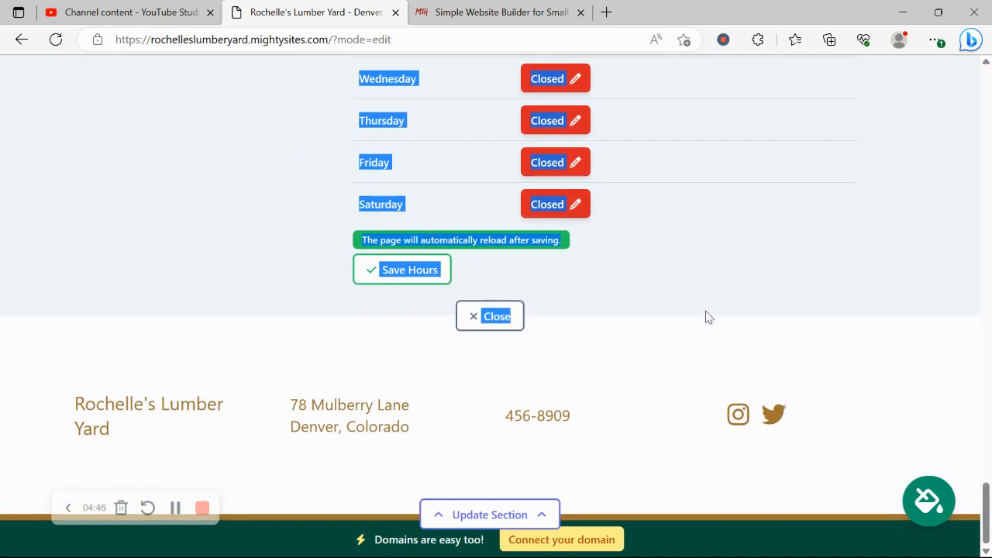
pyautogui.click(653, 416)
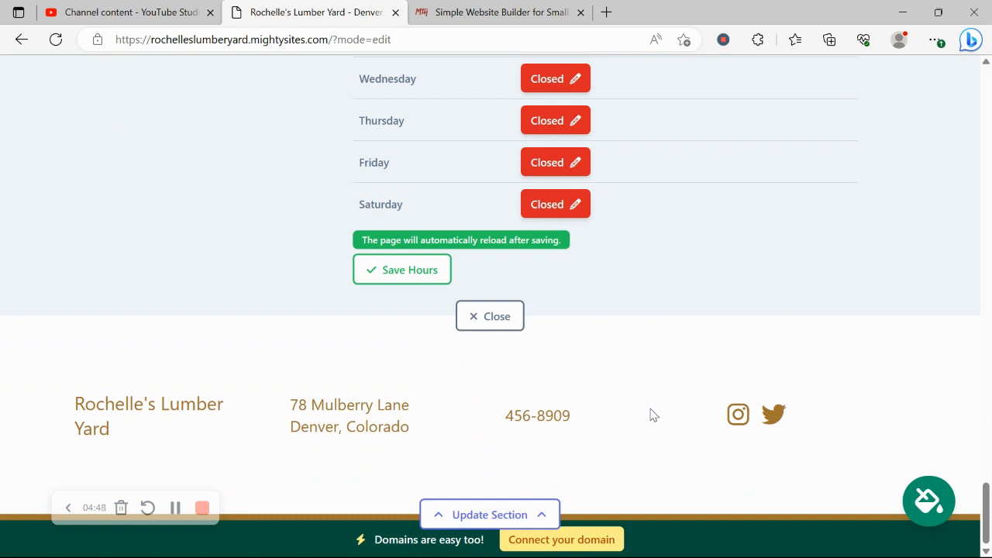
pyautogui.click(594, 541)
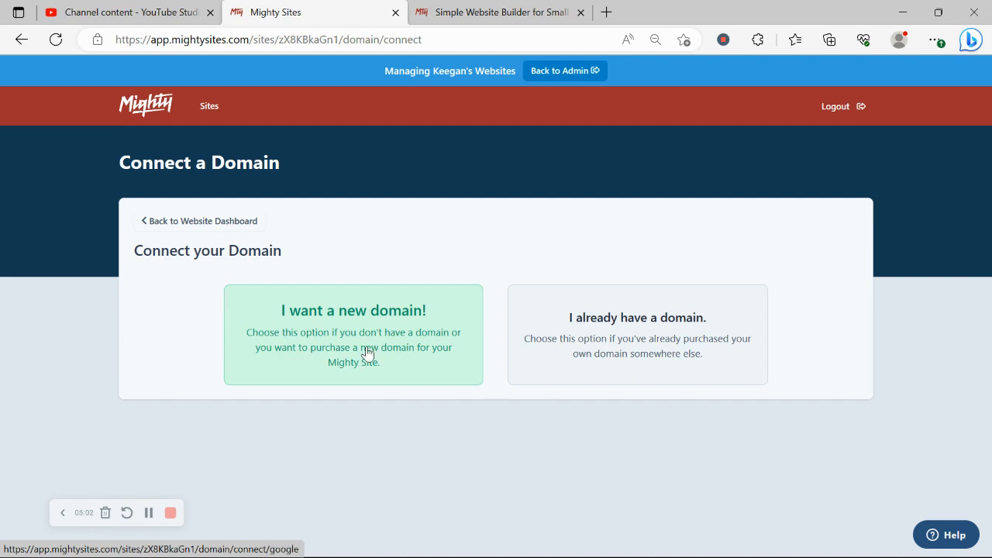
# - Return to the website dashboard and open the live Rochelle's Lumber Yard site in a new tab
pyautogui.click(190, 223)
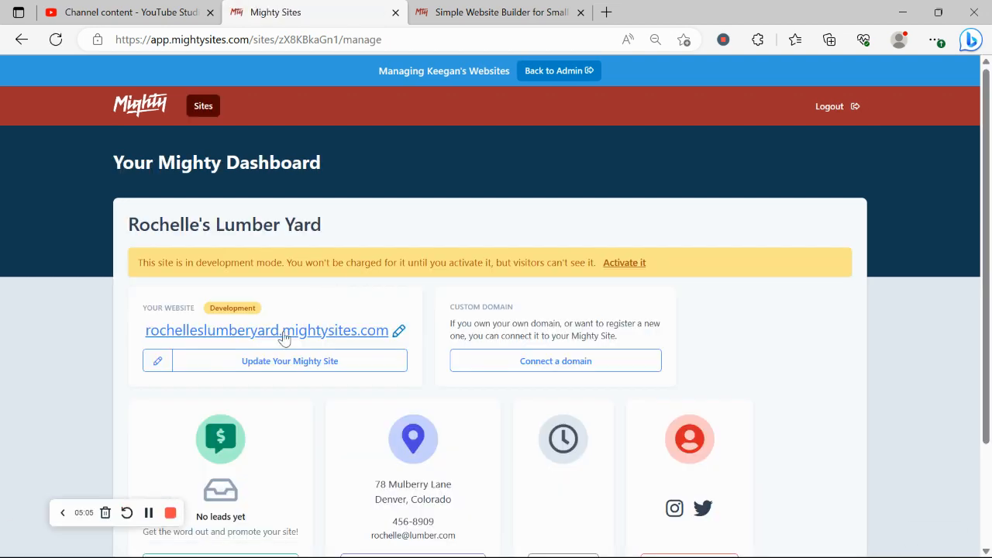
pyautogui.click(282, 335)
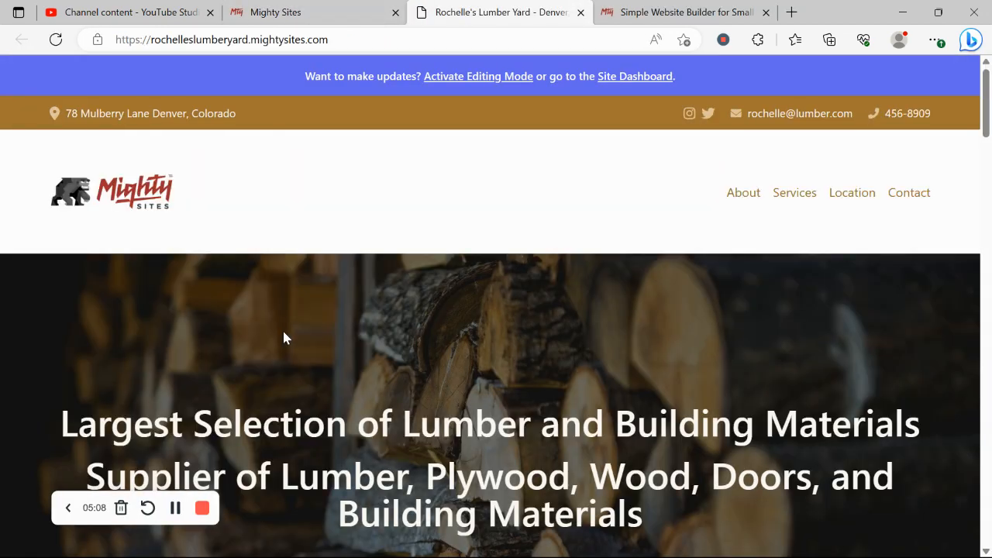
pyautogui.scroll(-3, 284, 337)
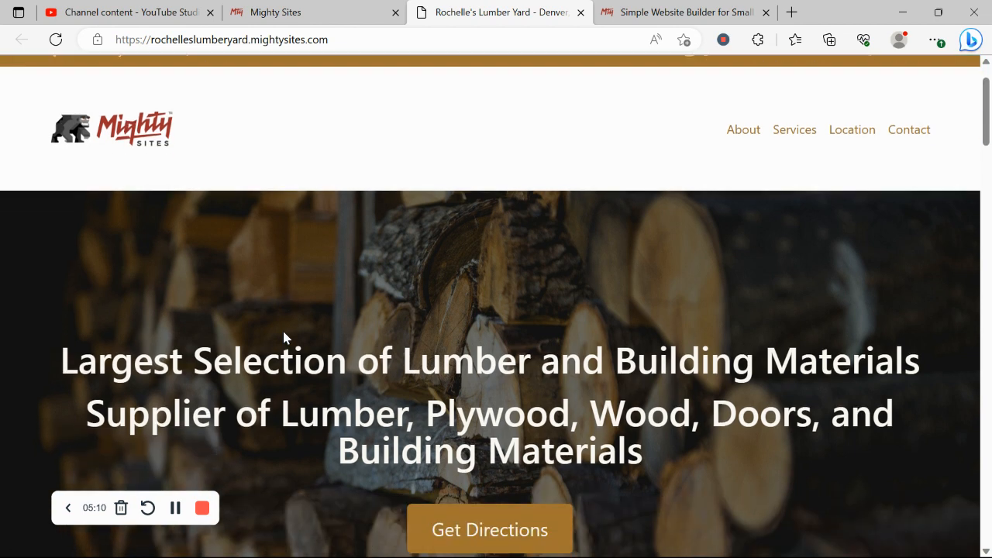